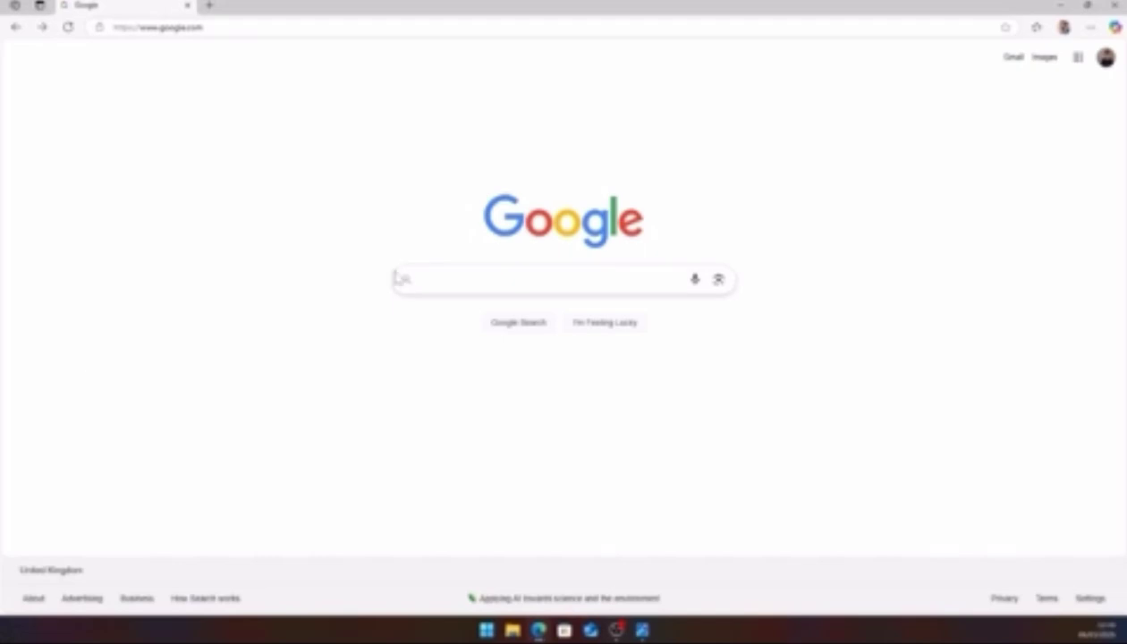
# Search Google for "download roms" and open the romsgames.net website from the results.
pyautogui.click(421, 279)
pyautogui.write('download rom')
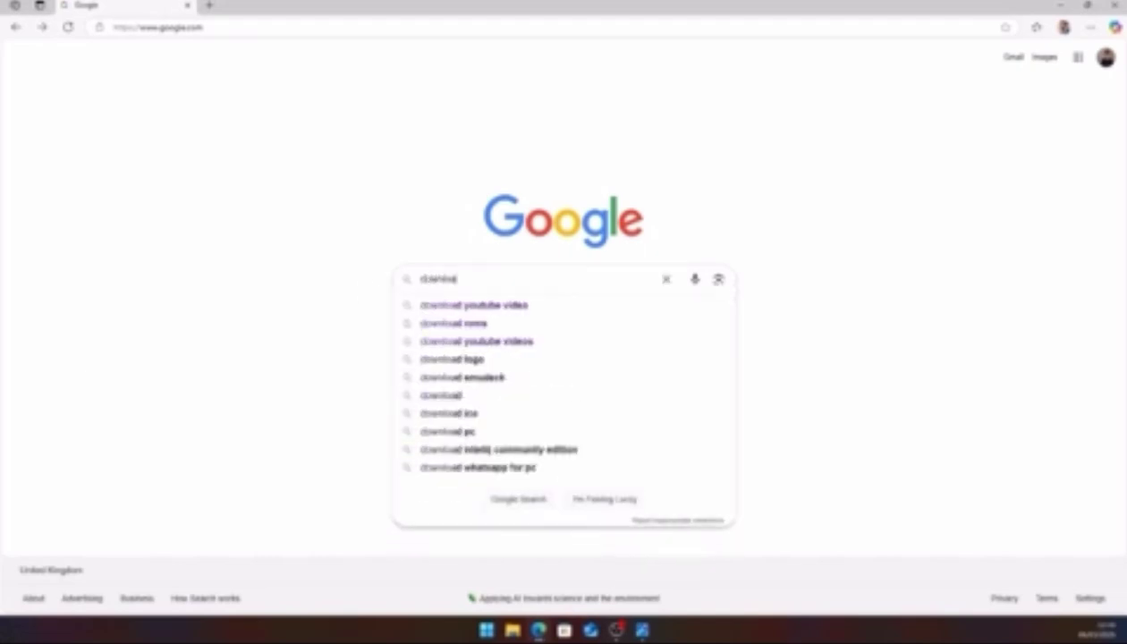
pyautogui.write('s')
pyautogui.press('Return')
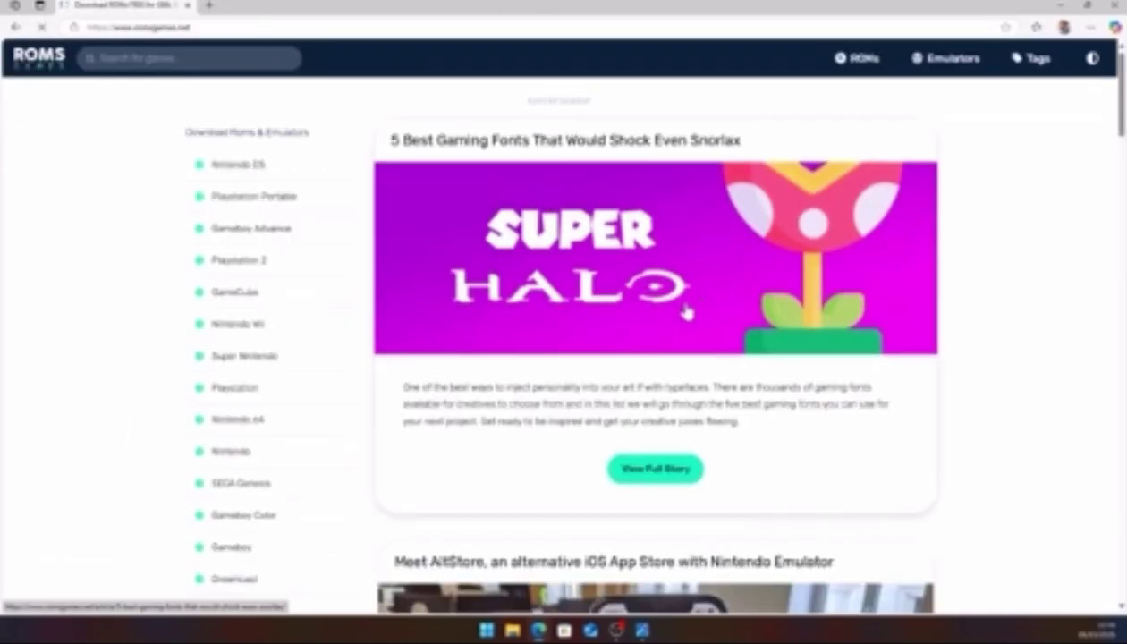
# Look through the site's list of consoles and open the Gameboy Advance ROMs category.
pyautogui.scroll(-3, 183, 210)
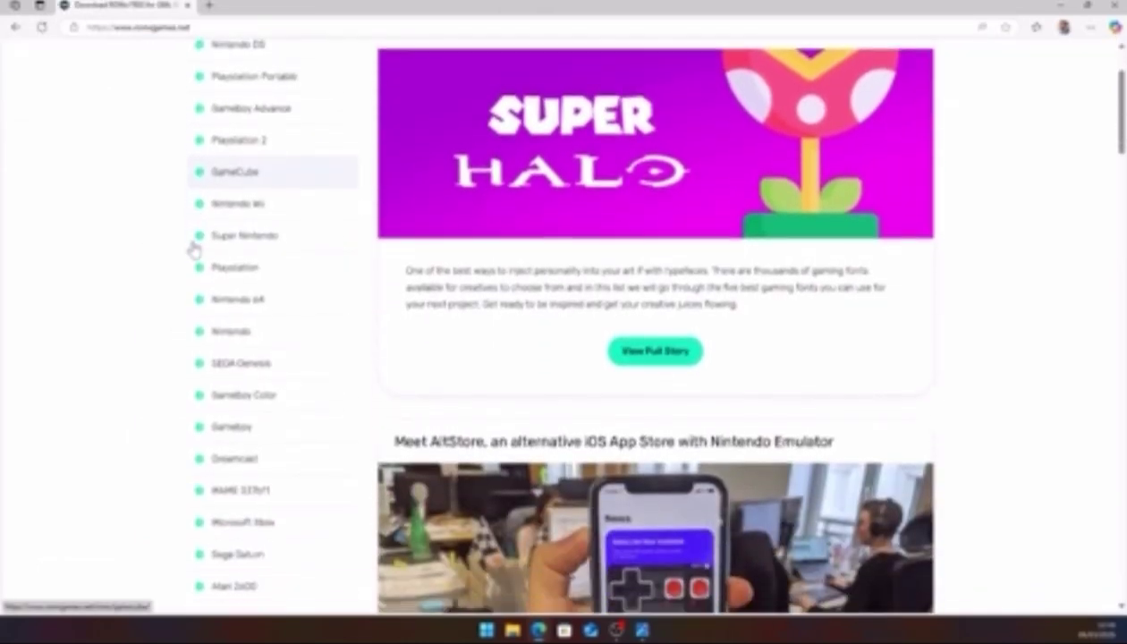
pyautogui.scroll(-2, 196, 248)
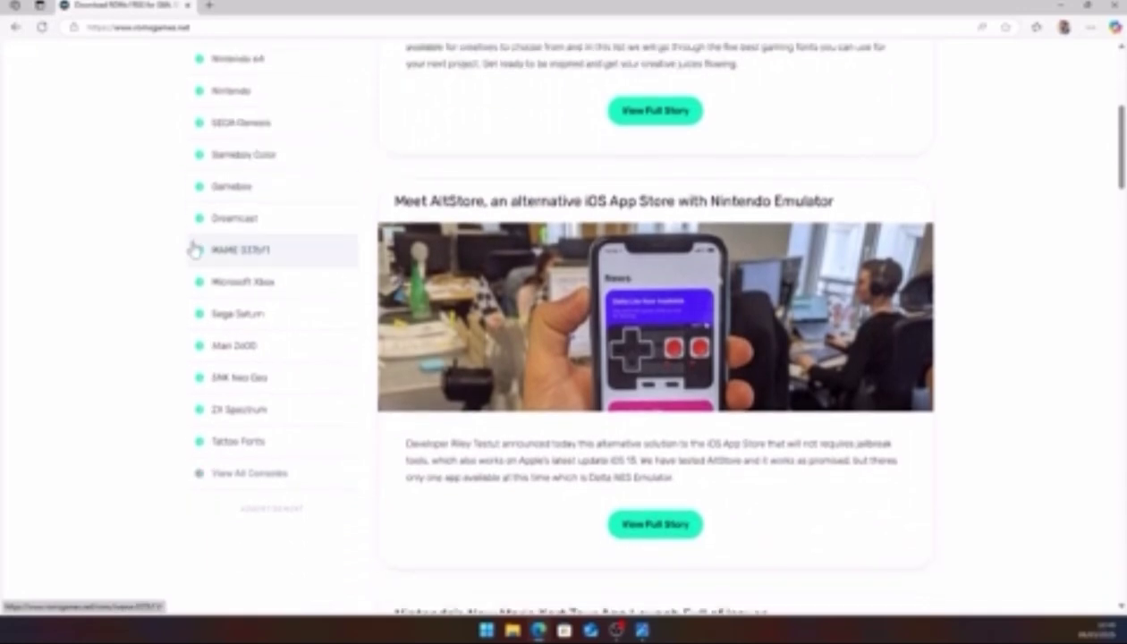
pyautogui.scroll(4, 194, 250)
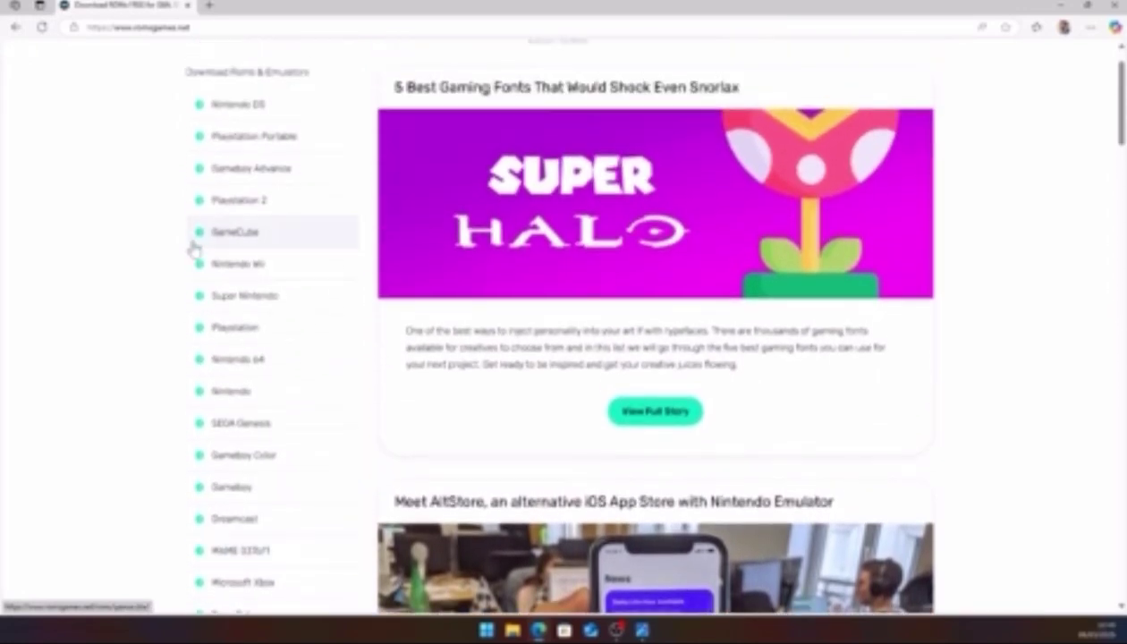
pyautogui.click(250, 176)
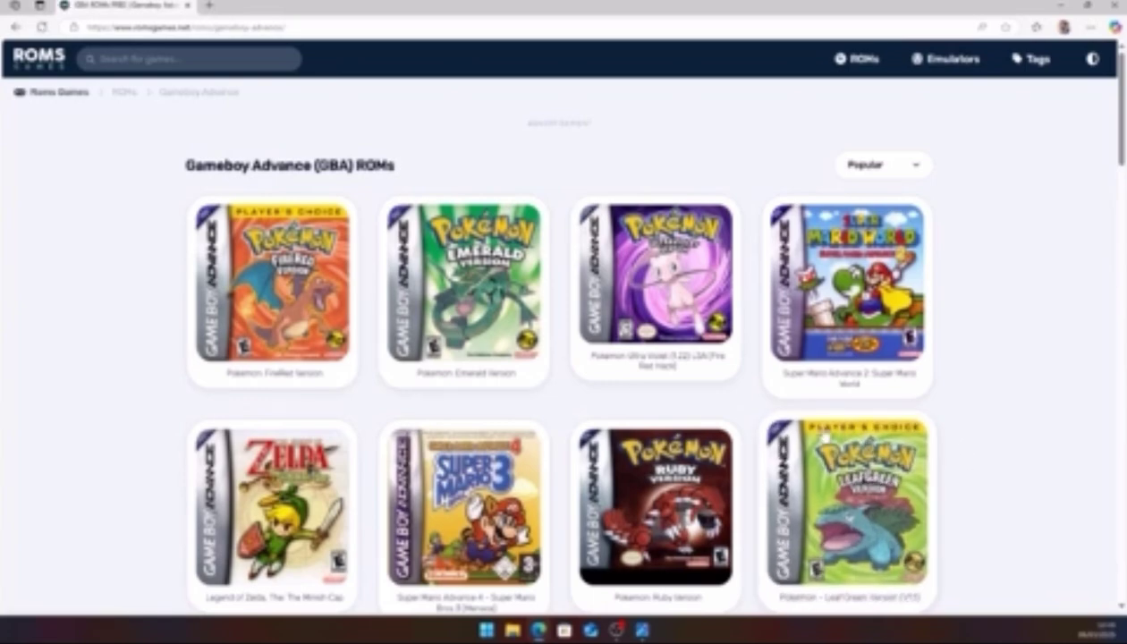
# Find Metroid Fusion among the Gameboy Advance ROMs and download the game.
pyautogui.scroll(-4, 761, 410)
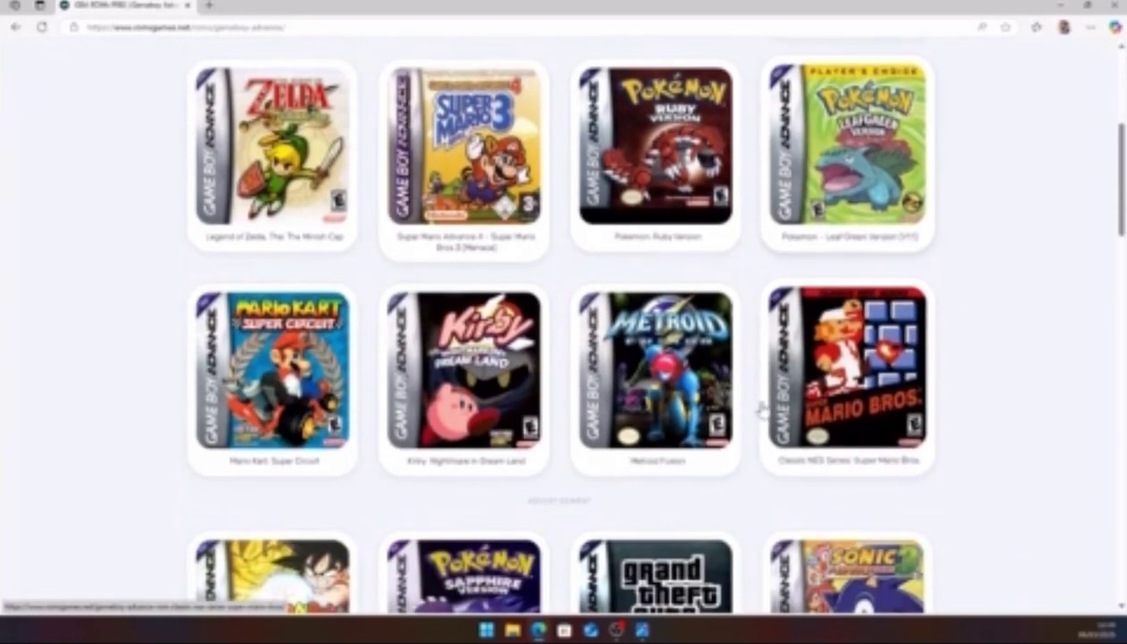
pyautogui.scroll(-2, 717, 391)
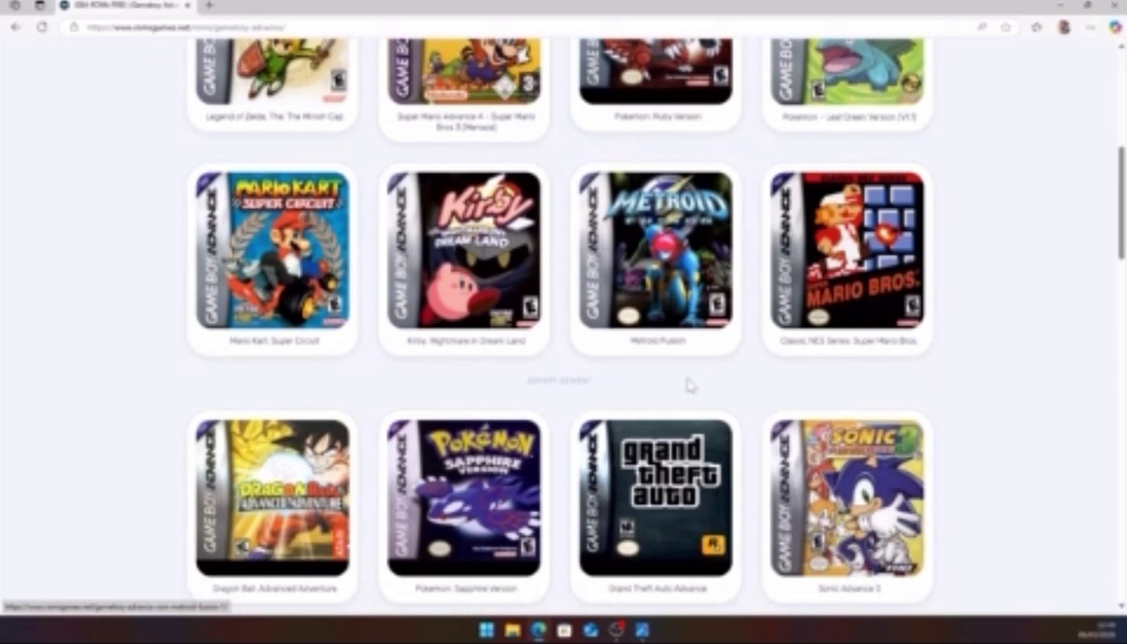
pyautogui.click(616, 243)
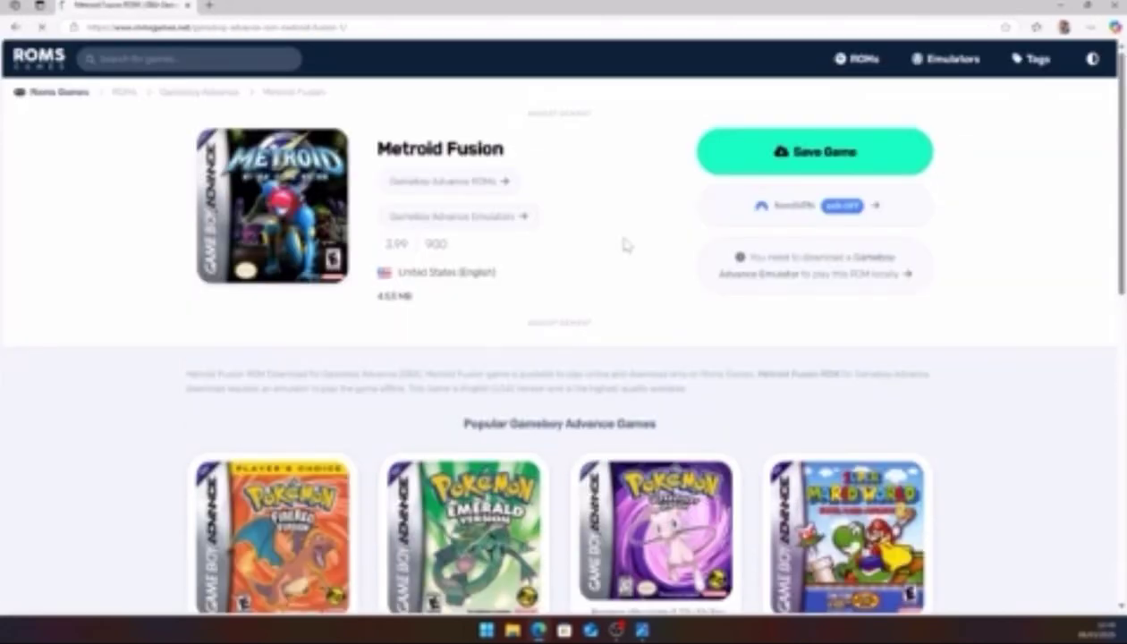
pyautogui.click(793, 152)
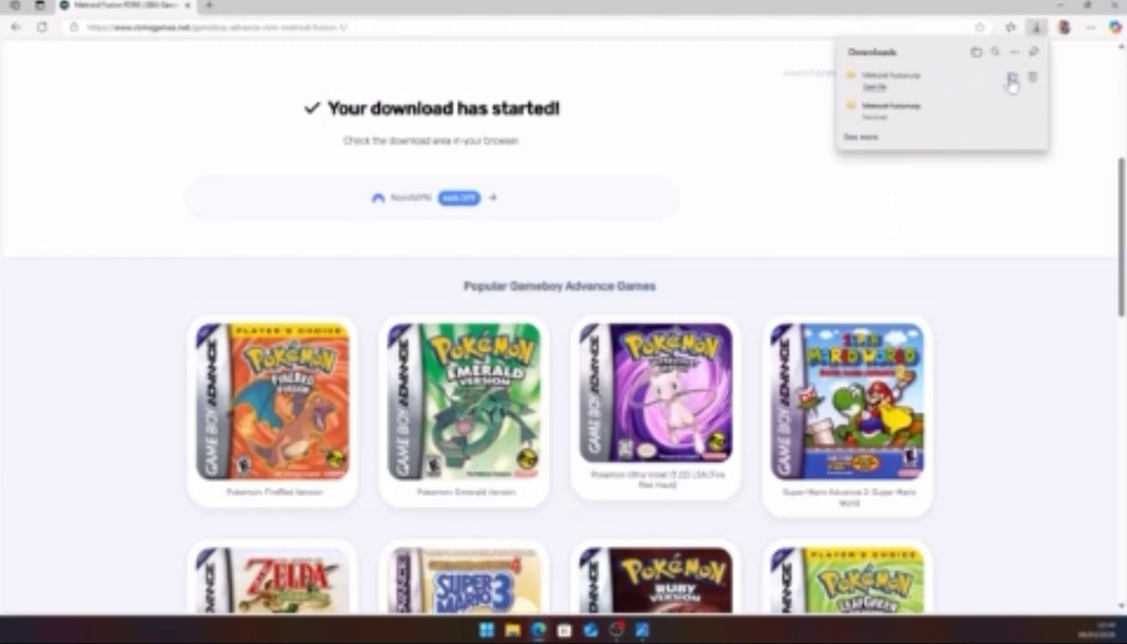
# Show the downloaded Metroid Fusion zip in its folder and extract it to the default destination.
pyautogui.click(1012, 81)
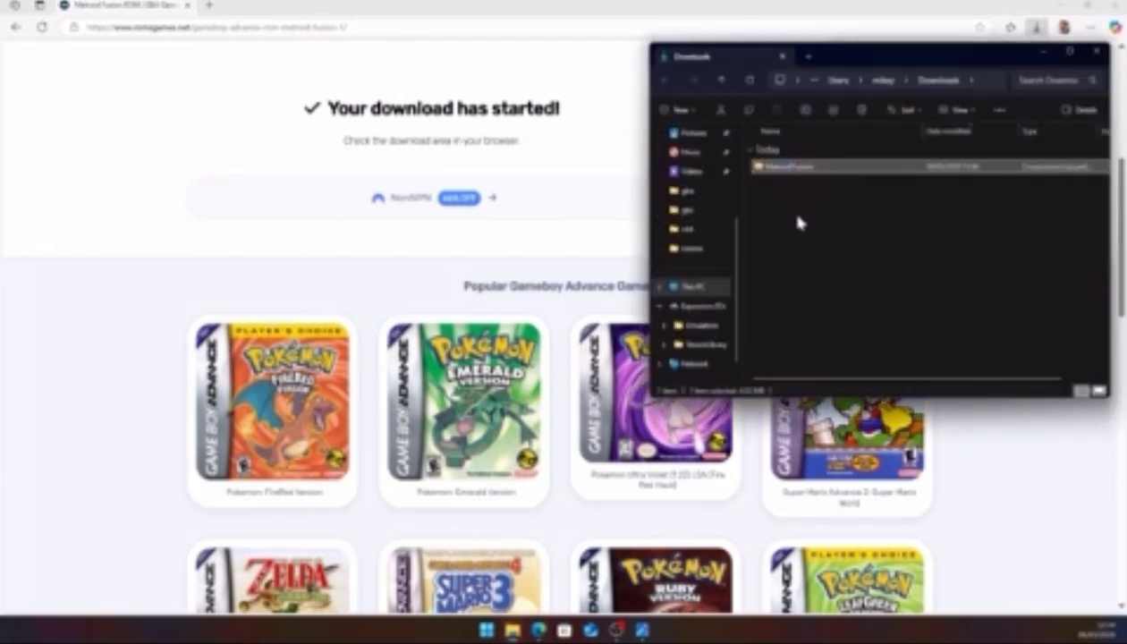
pyautogui.rightClick(783, 169)
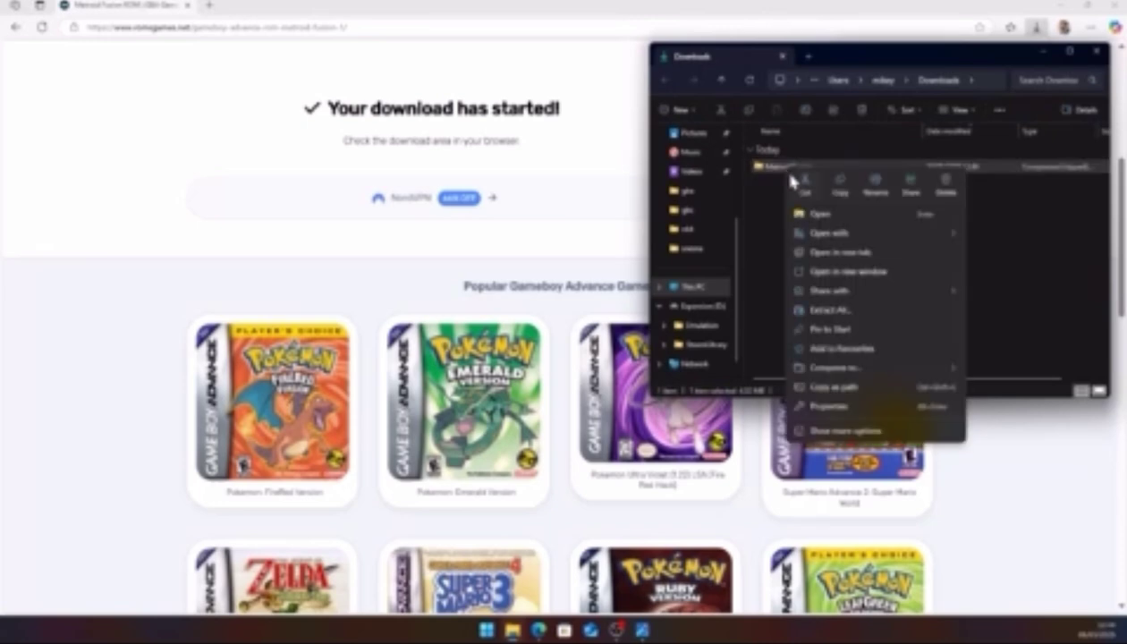
pyautogui.click(868, 310)
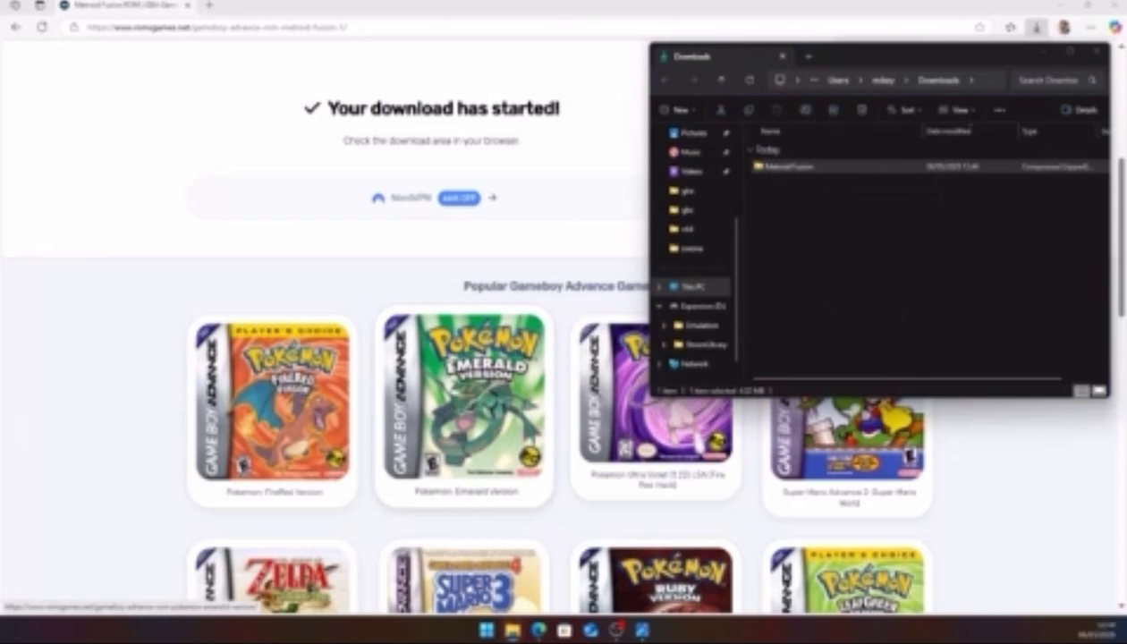
pyautogui.moveTo(372, 105); pyautogui.dragTo(414, 121)
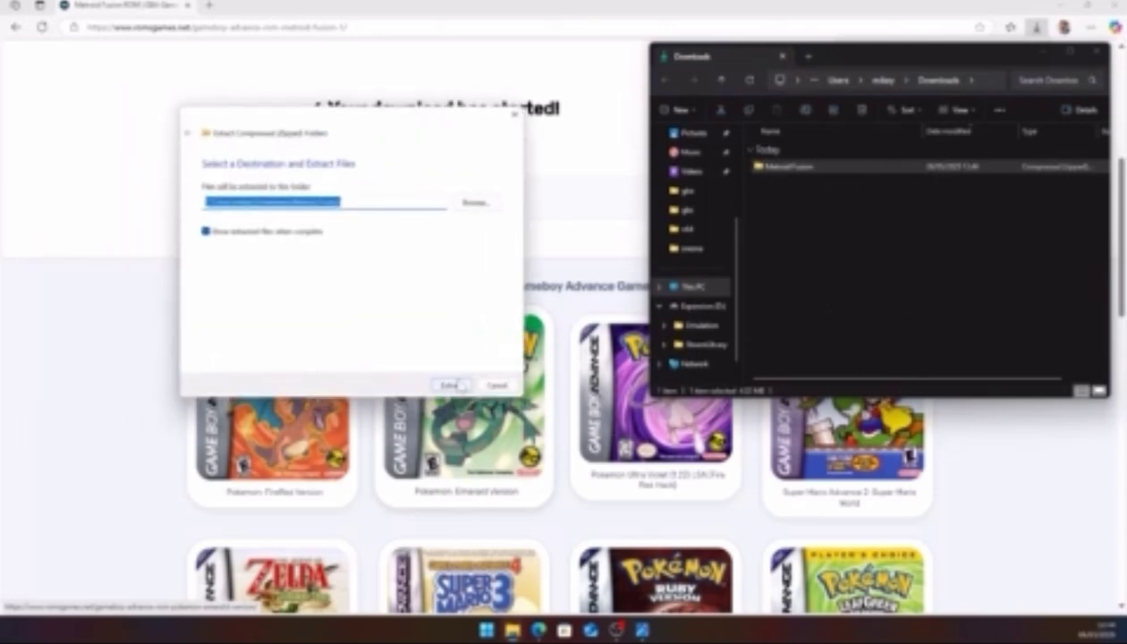
pyautogui.click(451, 385)
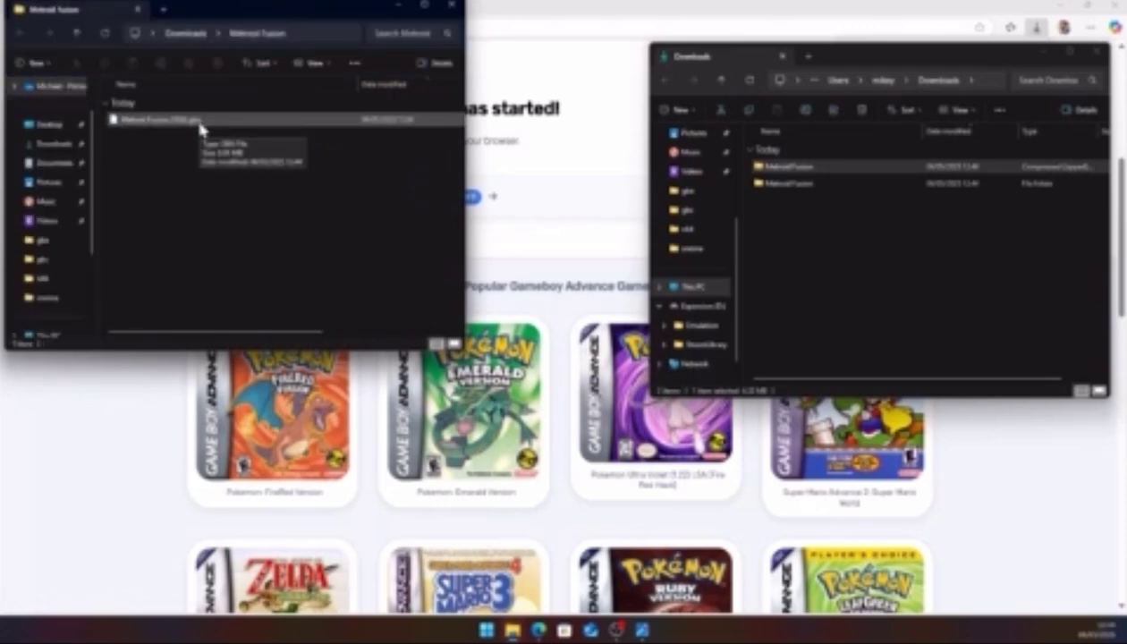
# Place the extracted Metroid Fusion folder beside the Downloads window and open Emulation > roms > gba on the Expansion drive in the latter.
pyautogui.moveTo(270, 7); pyautogui.dragTo(443, 117)
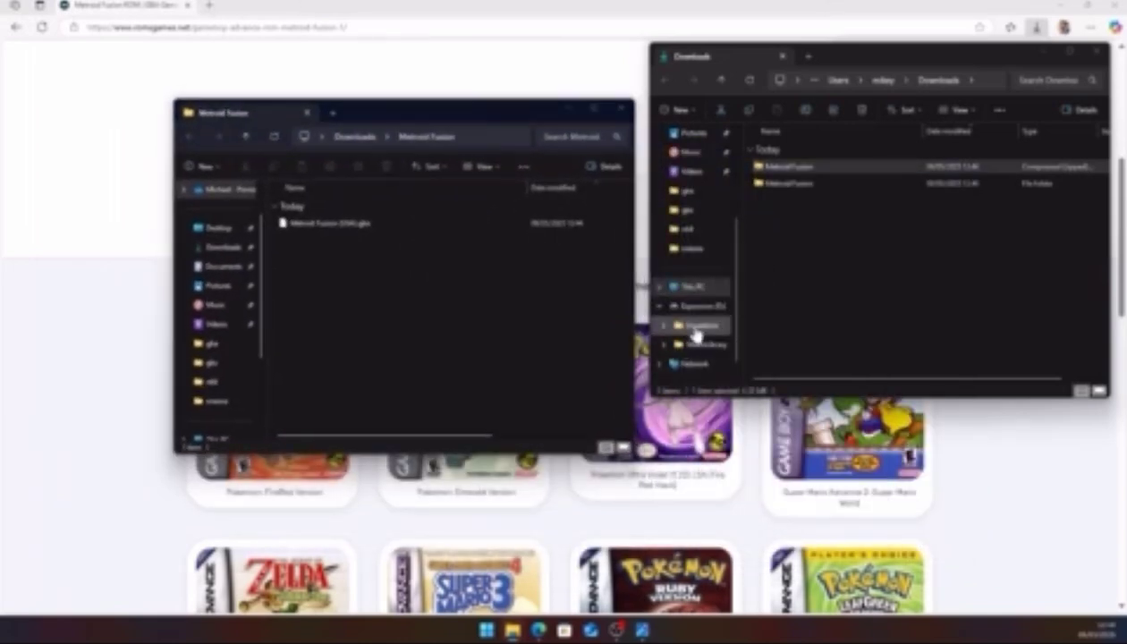
pyautogui.click(696, 327)
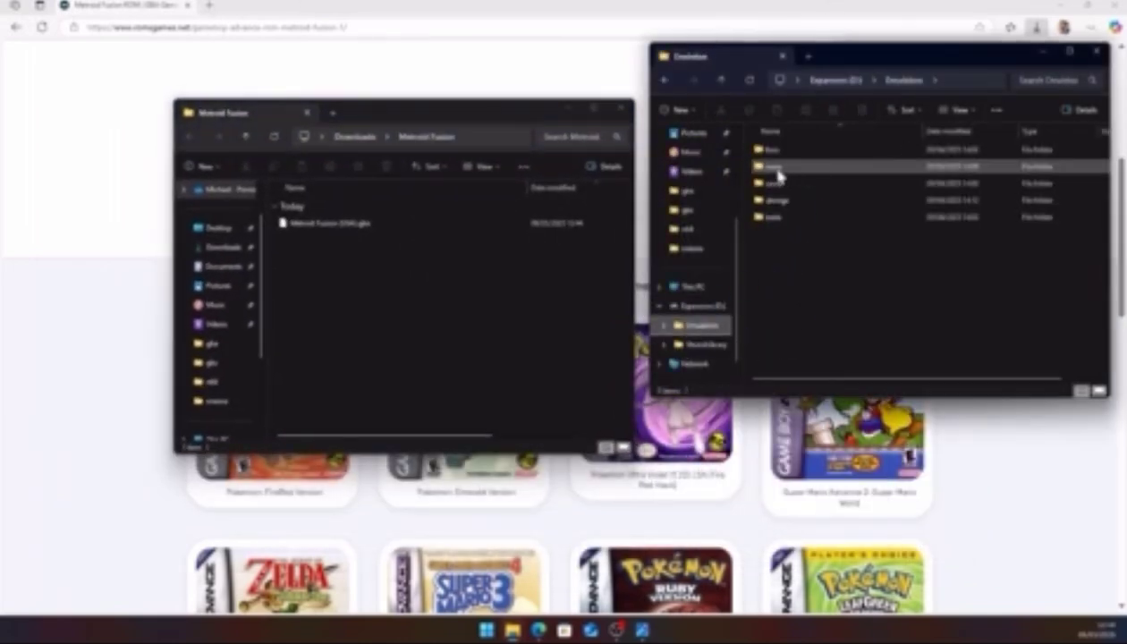
pyautogui.doubleClick(775, 167)
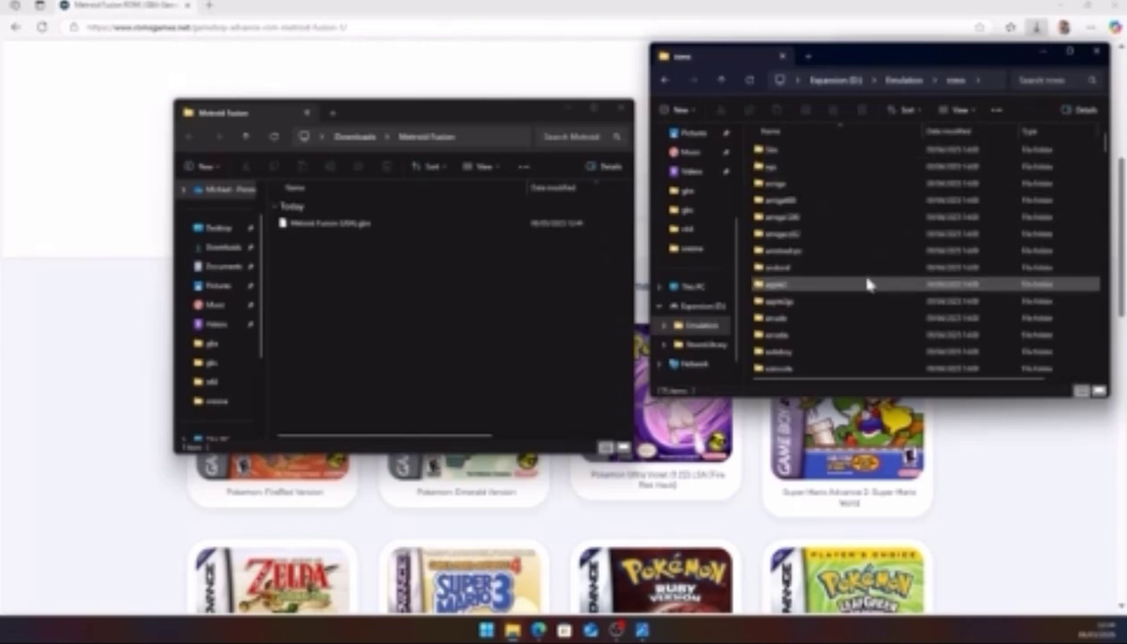
pyautogui.scroll(-10, 867, 284)
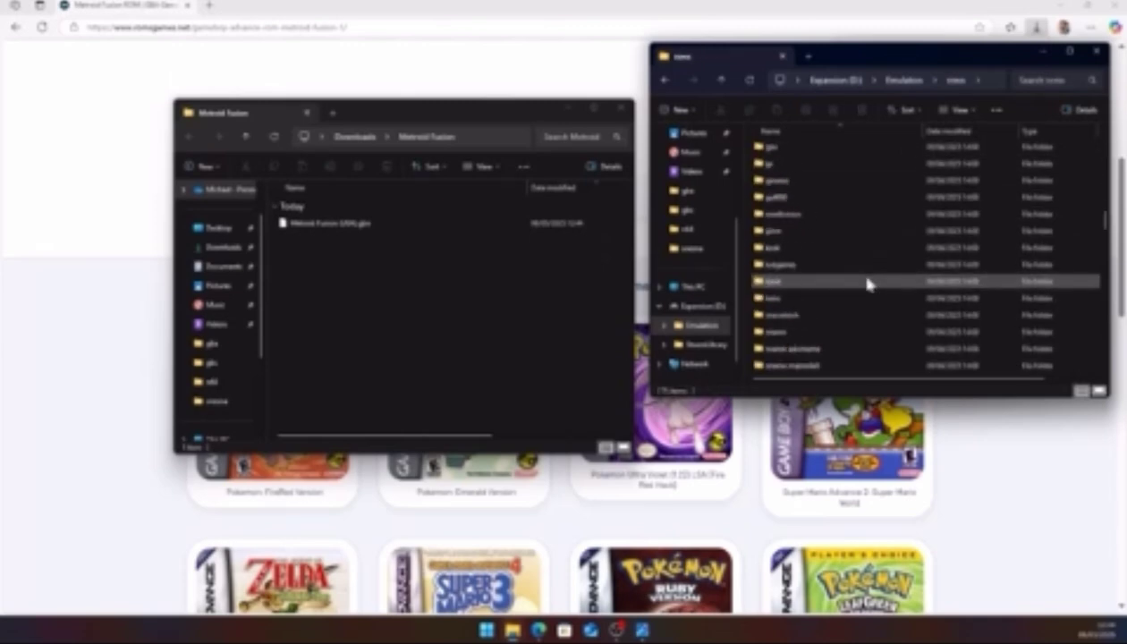
pyautogui.scroll(3, 867, 284)
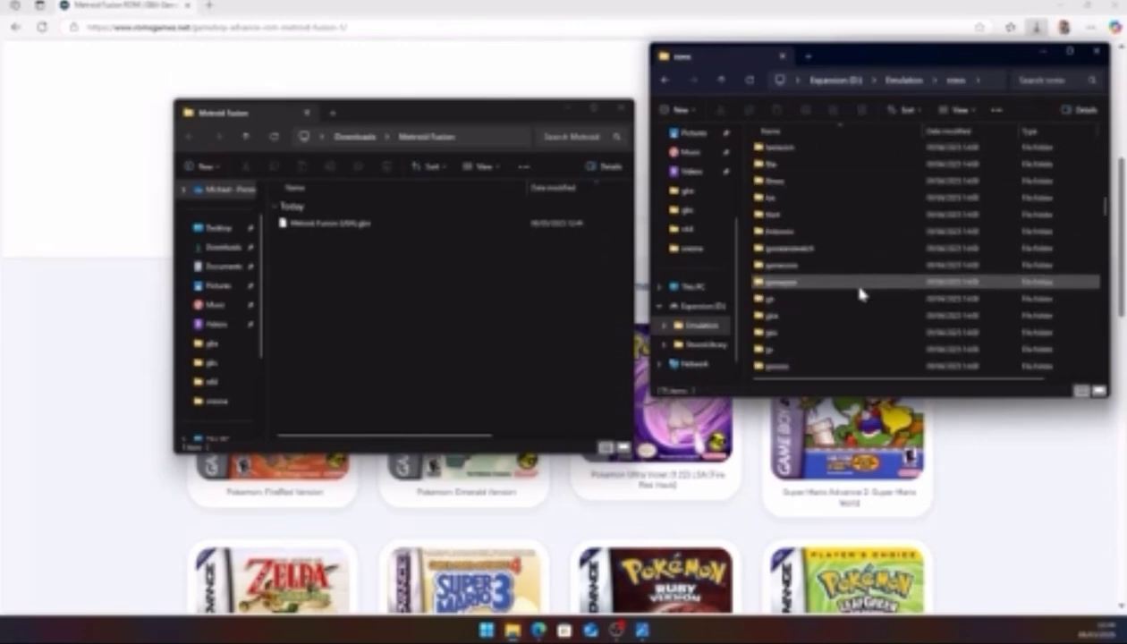
pyautogui.doubleClick(778, 318)
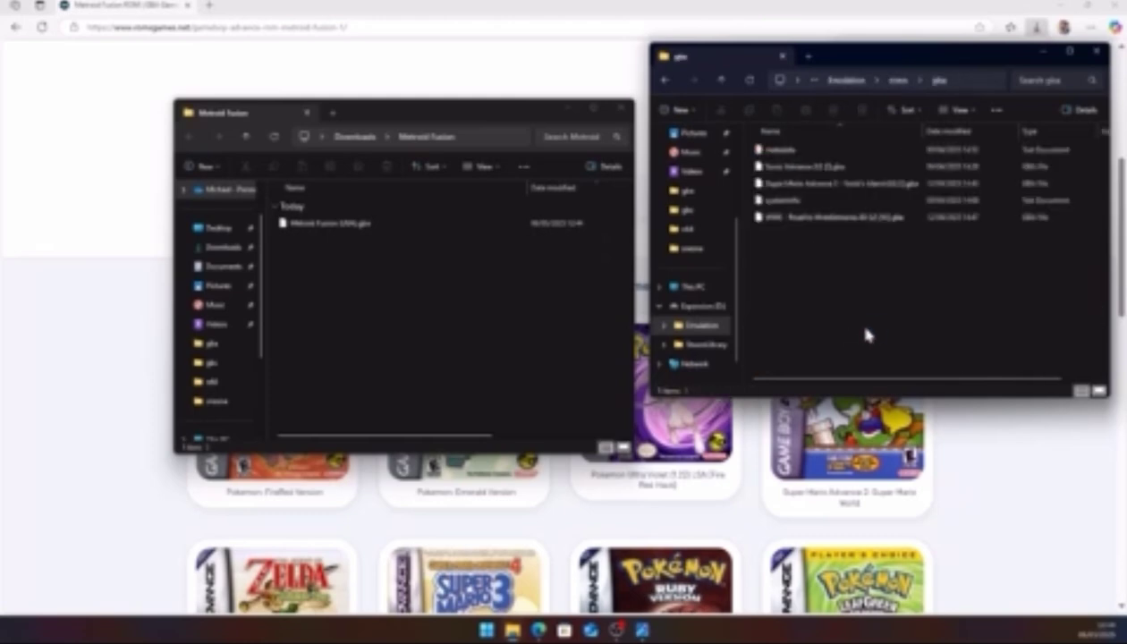
# Copy the extracted Metroid Fusion .gba file into the gba roms folder and close both folder windows.
pyautogui.moveTo(353, 239); pyautogui.dragTo(865, 262)
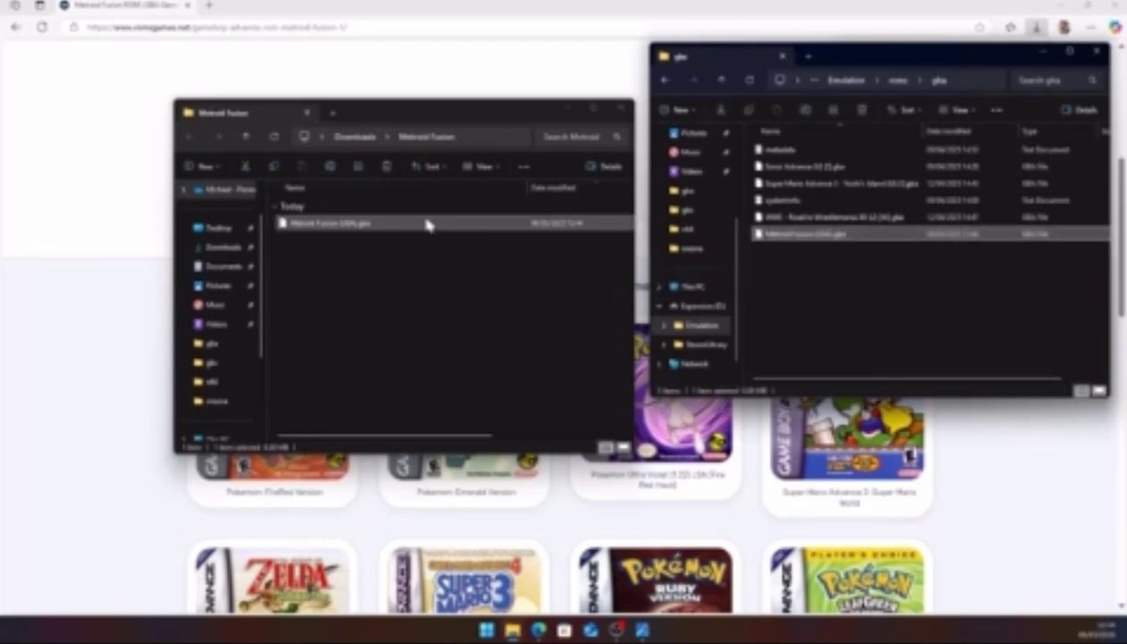
pyautogui.moveTo(355, 226); pyautogui.dragTo(705, 256)
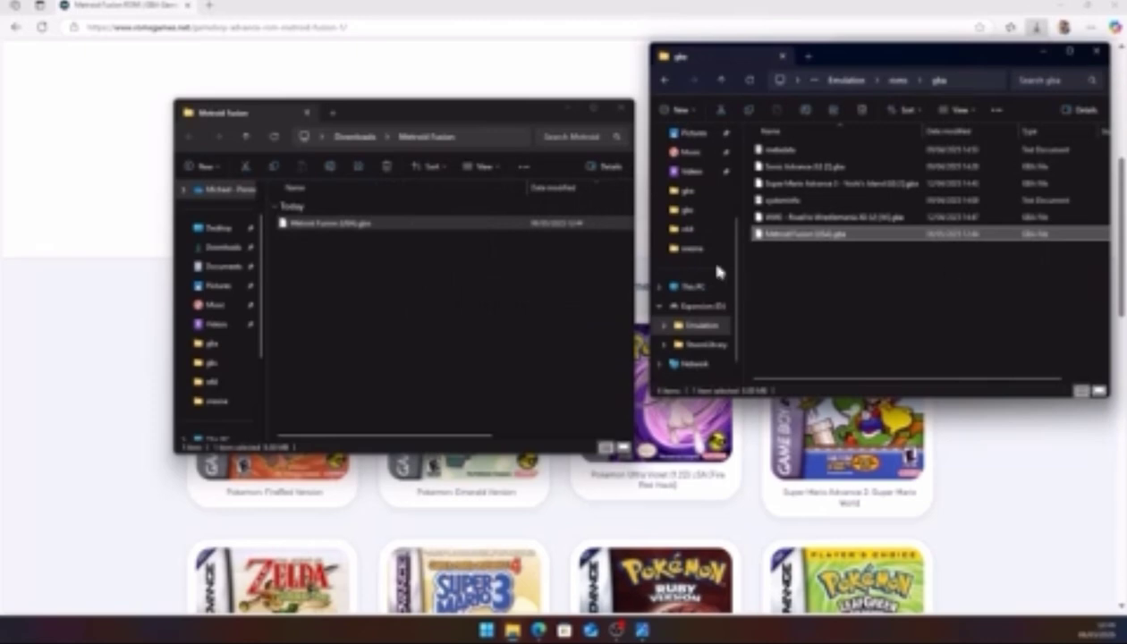
pyautogui.click(621, 111)
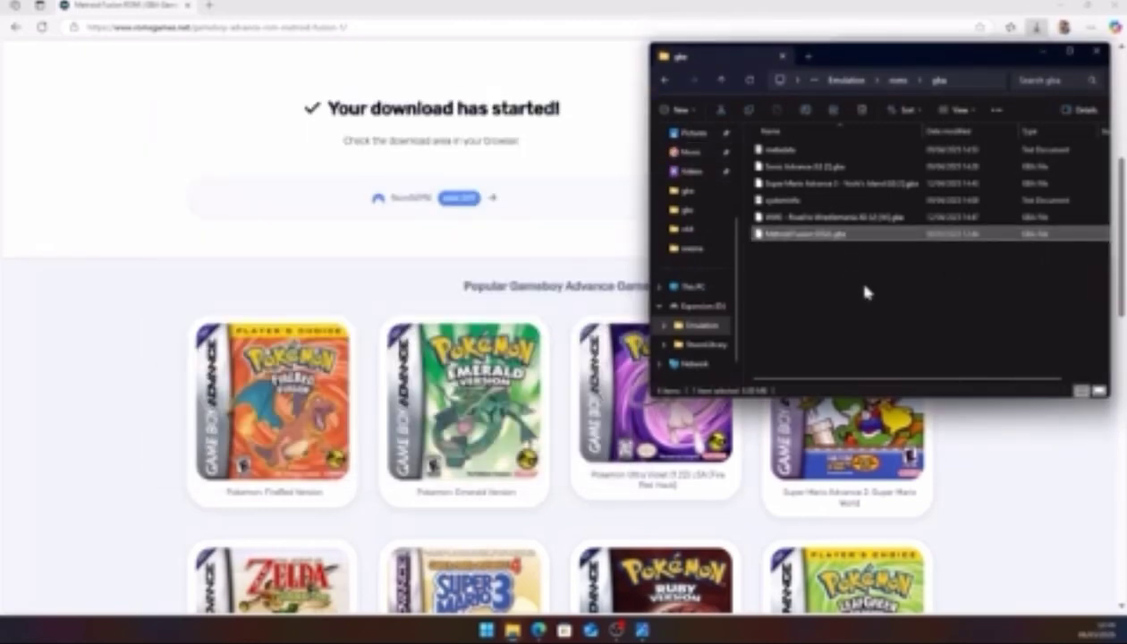
pyautogui.click(1097, 51)
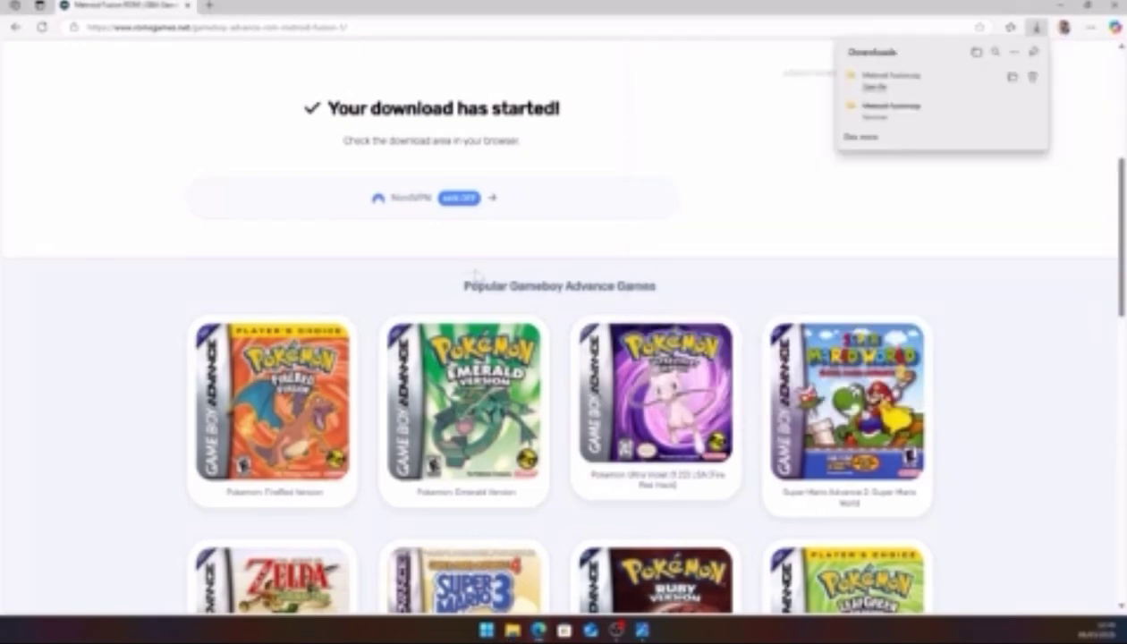
# Return to the Gameboy Advance ROM list and download Crash Bandicoot: The Huge Adventure.
pyautogui.scroll(-8, 312, 298)
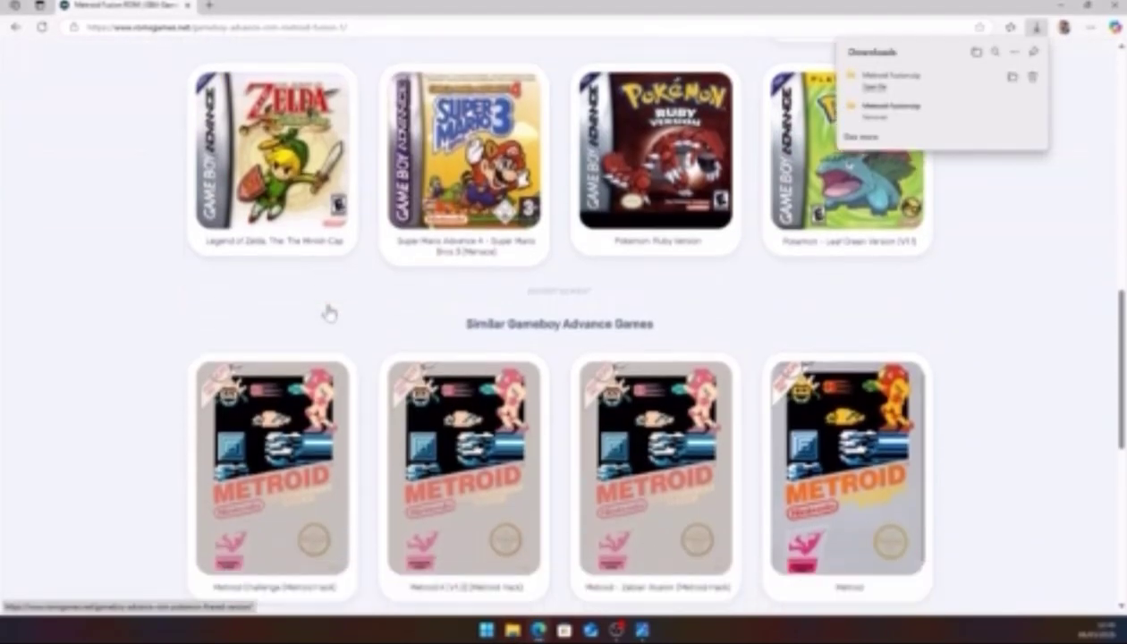
pyautogui.scroll(-3, 329, 315)
pyautogui.scroll(15, 329, 313)
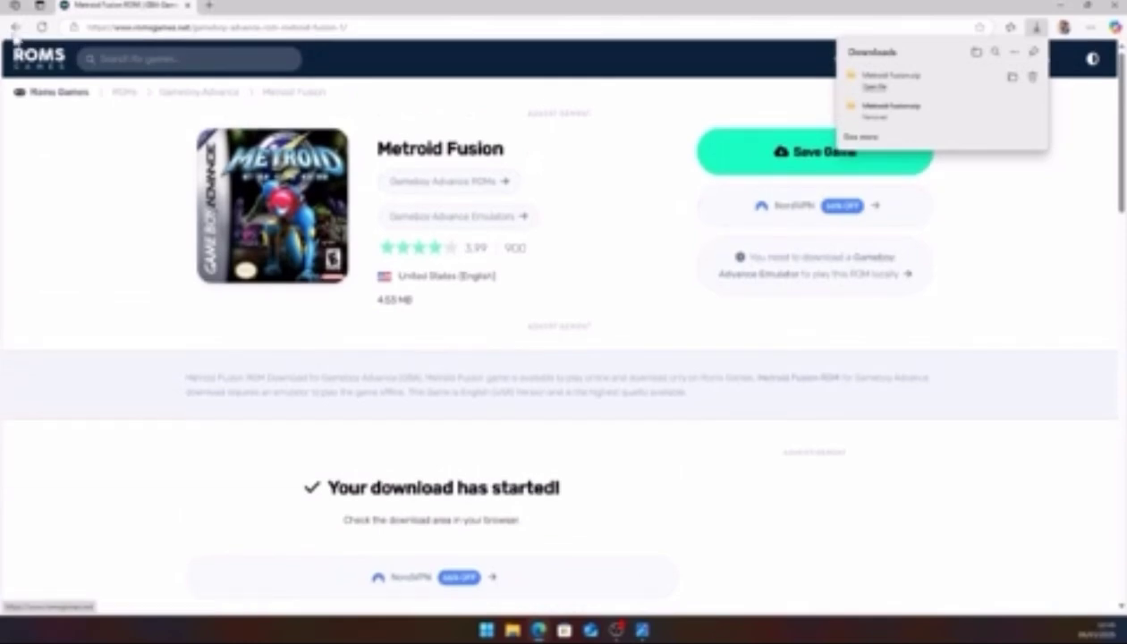
pyautogui.click(15, 27)
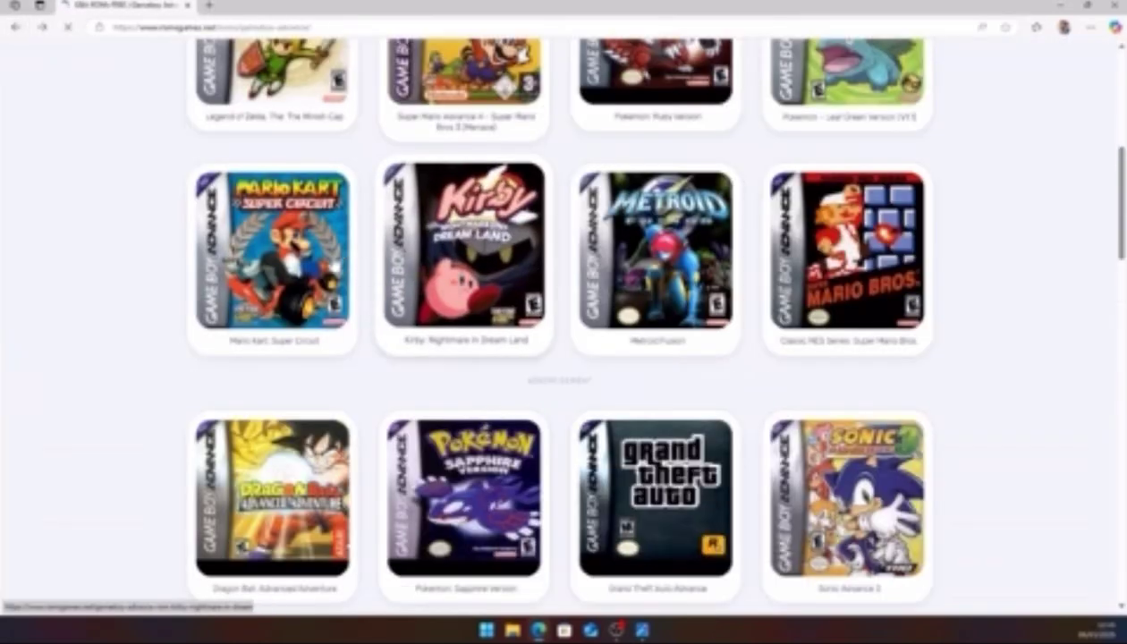
pyautogui.scroll(-5, 372, 329)
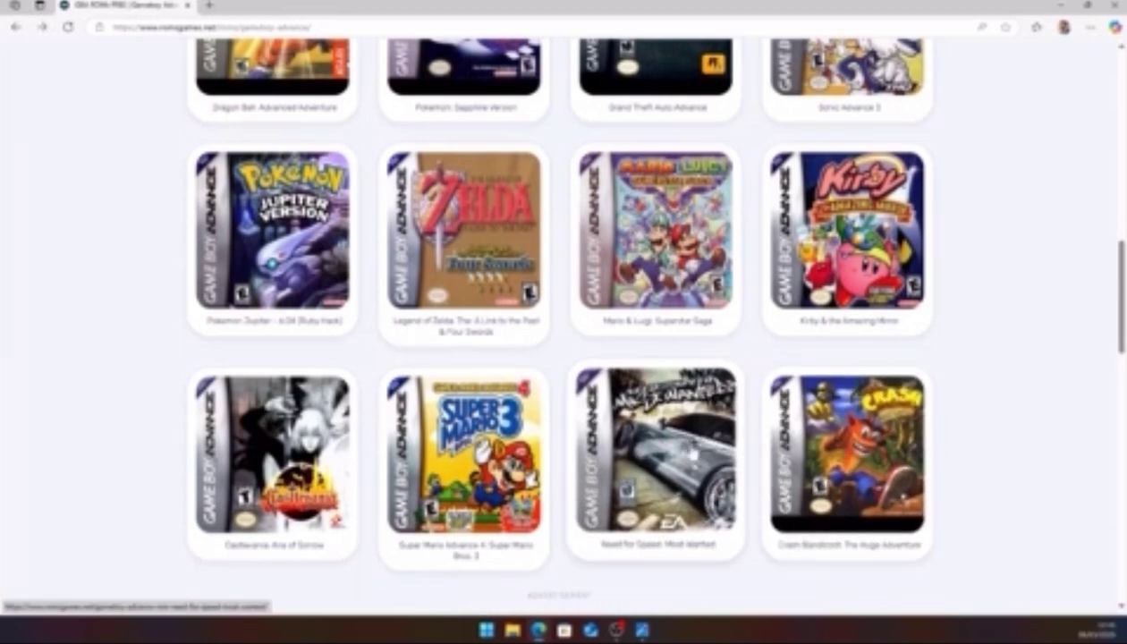
pyautogui.click(806, 450)
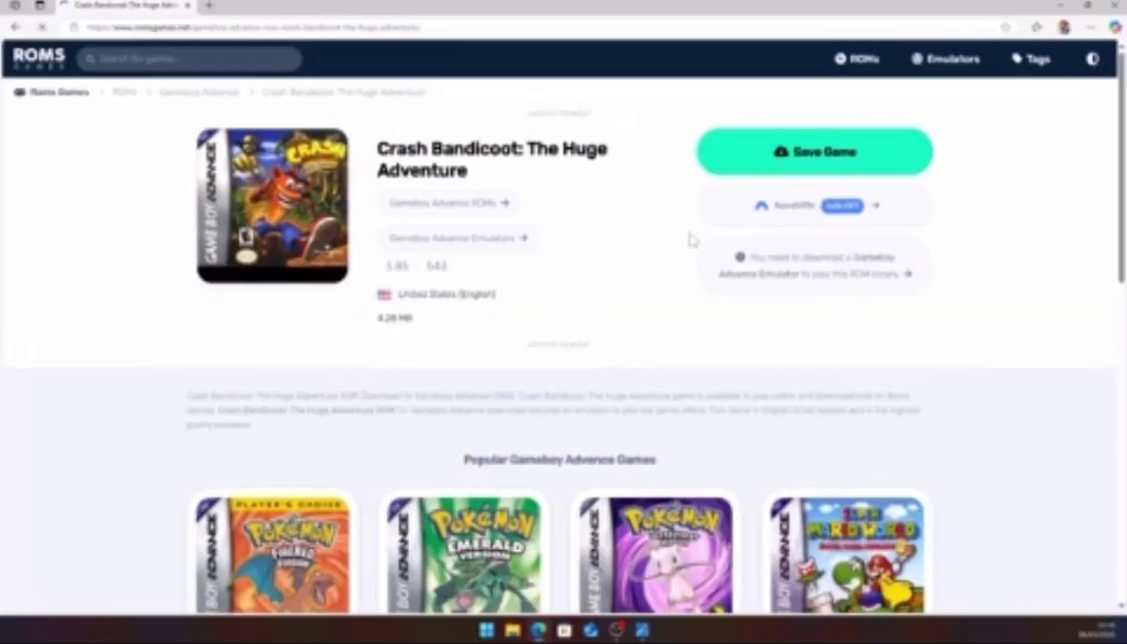
pyautogui.click(838, 170)
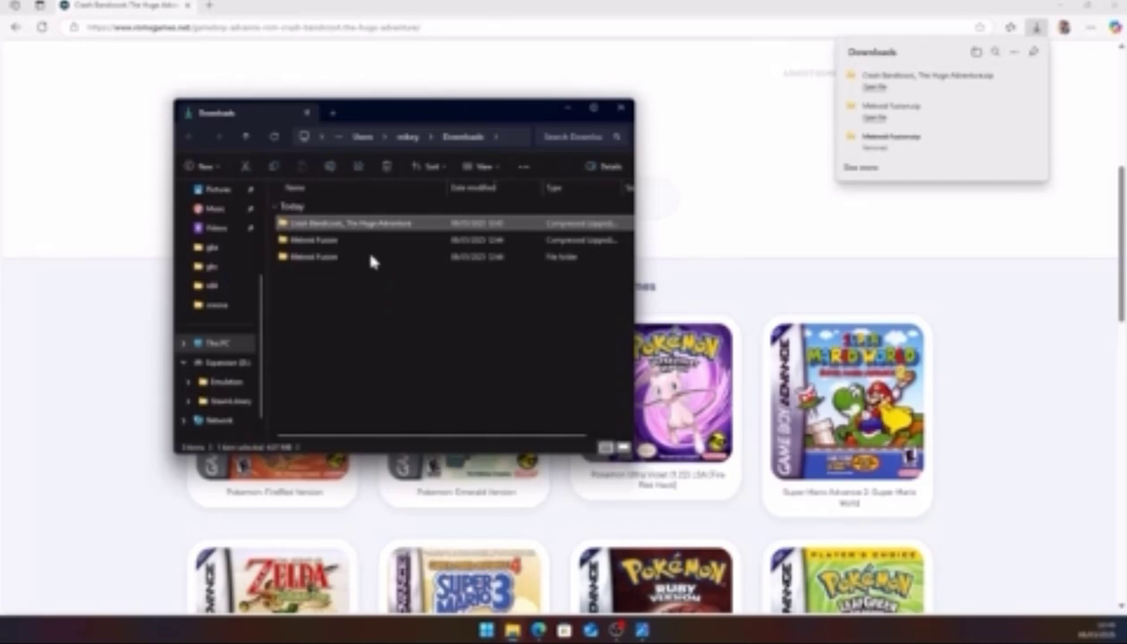
# Extract the Crash Bandicoot: The Huge Adventure zip to the default destination and place the extracted folder's window beside Downloads.
pyautogui.rightClick(356, 225)
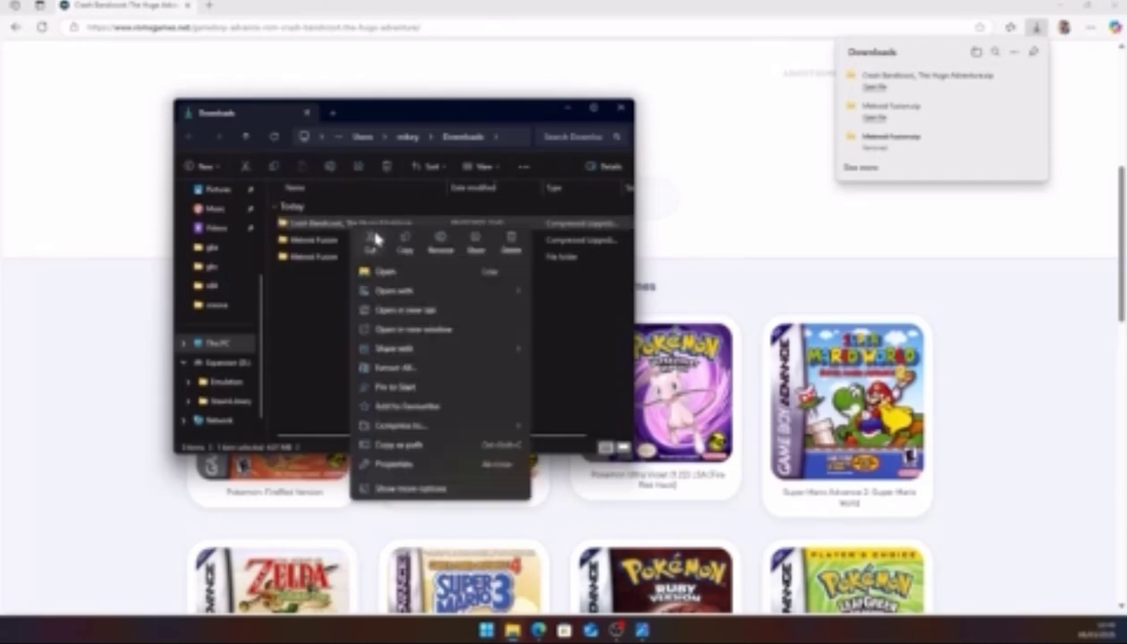
pyautogui.click(404, 374)
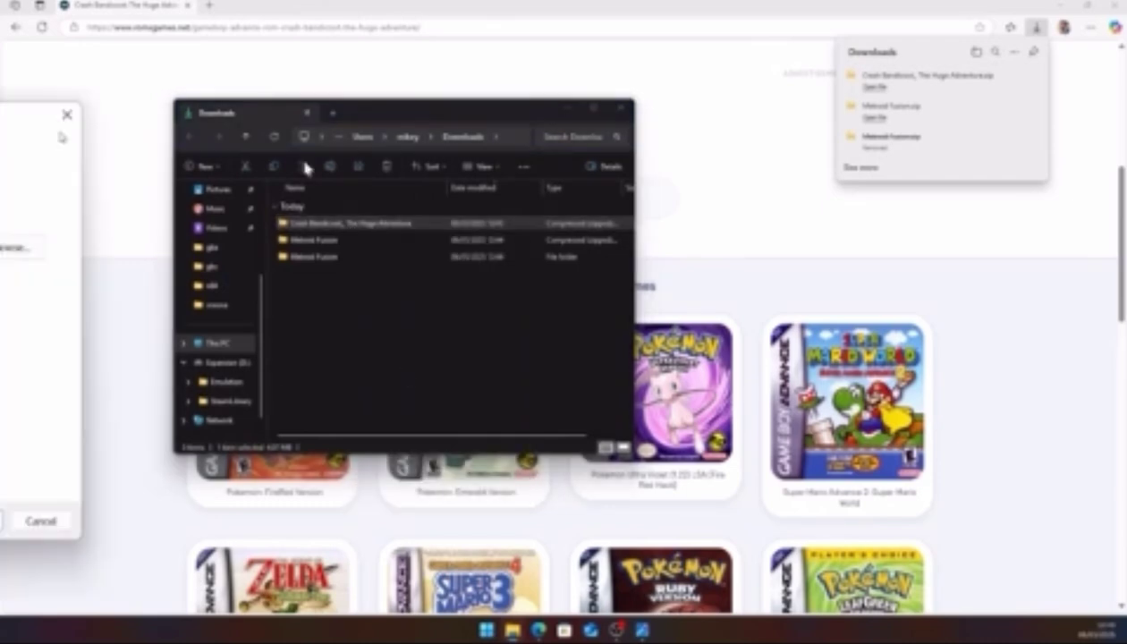
pyautogui.moveTo(9, 122); pyautogui.dragTo(799, 195)
pyautogui.click(829, 458)
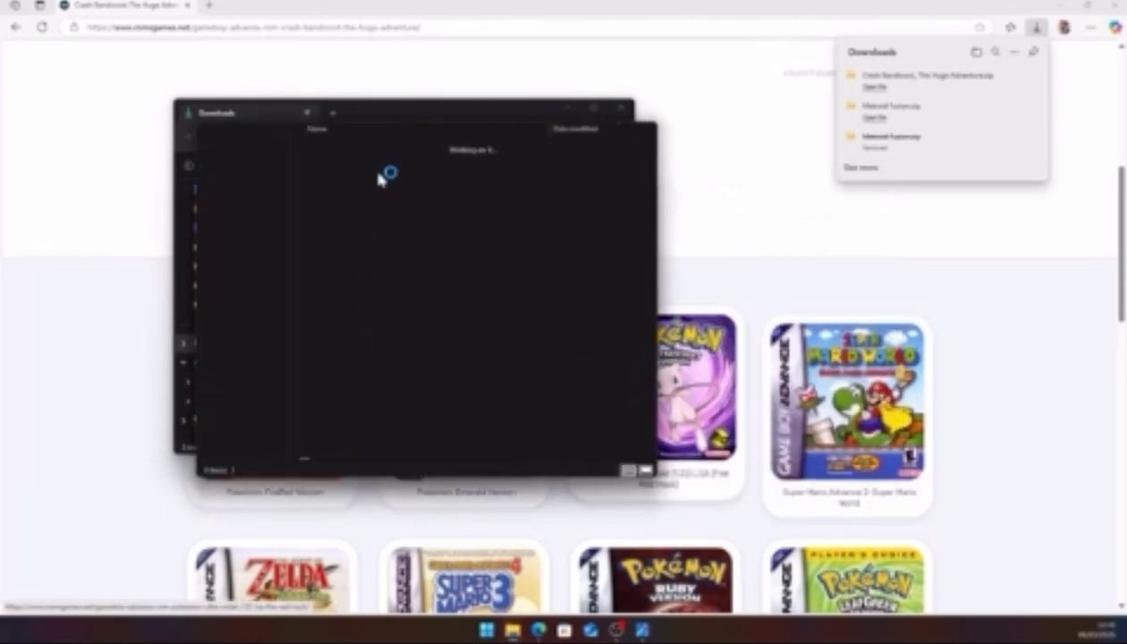
pyautogui.moveTo(415, 136); pyautogui.dragTo(887, 225)
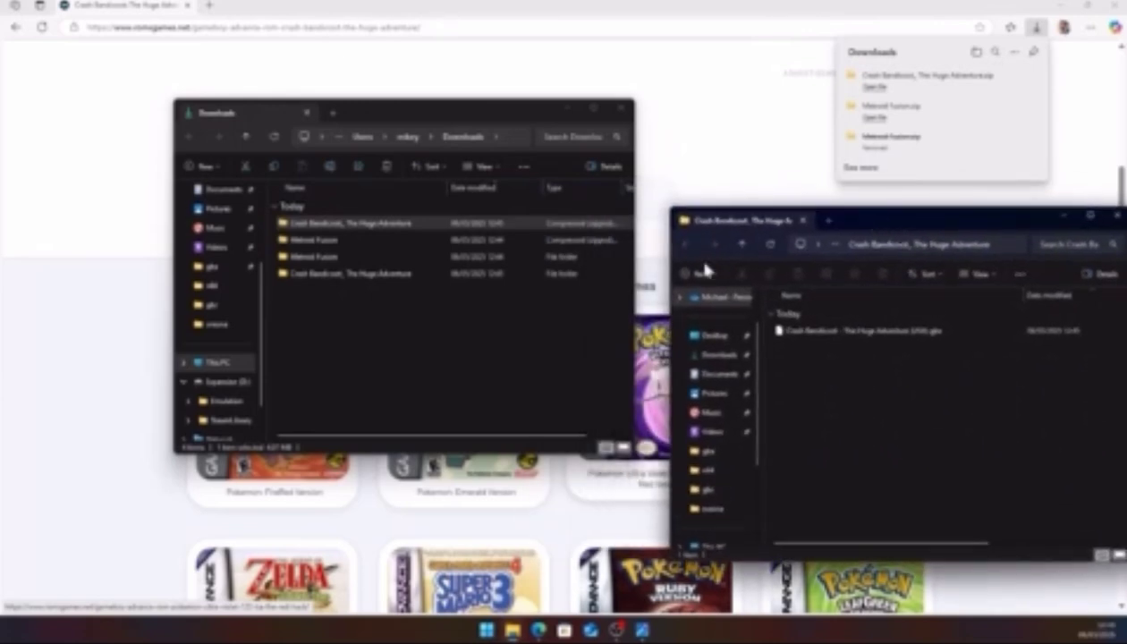
# Open Emulation > roms > gba on the Expansion drive in the Downloads folder window.
pyautogui.click(221, 404)
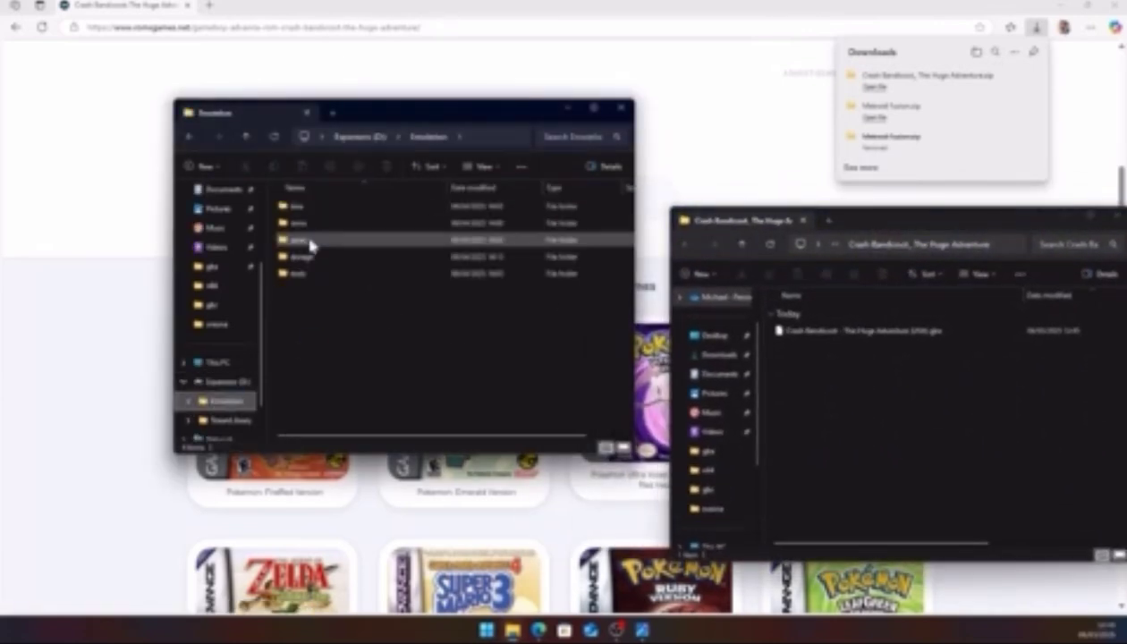
pyautogui.doubleClick(302, 228)
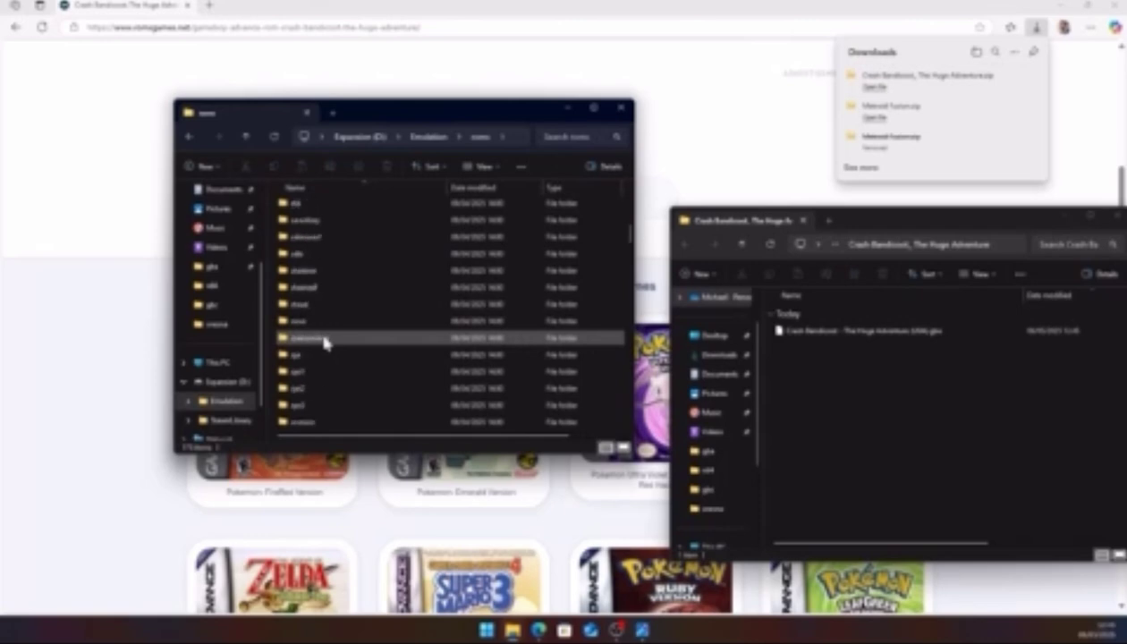
pyautogui.scroll(-1, 313, 333)
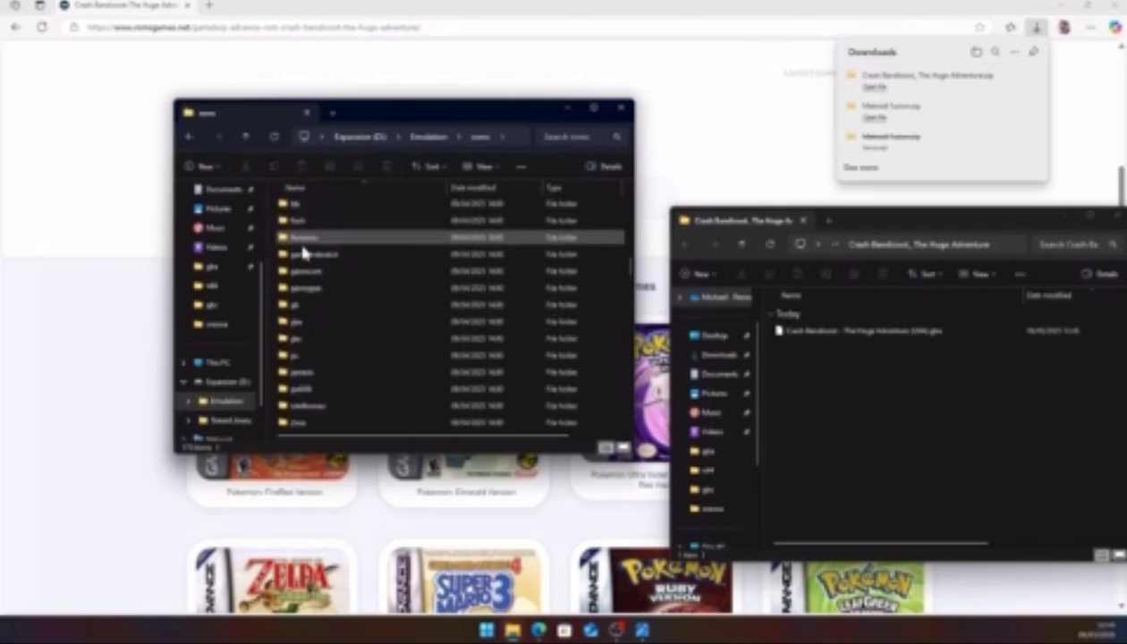
pyautogui.doubleClick(304, 322)
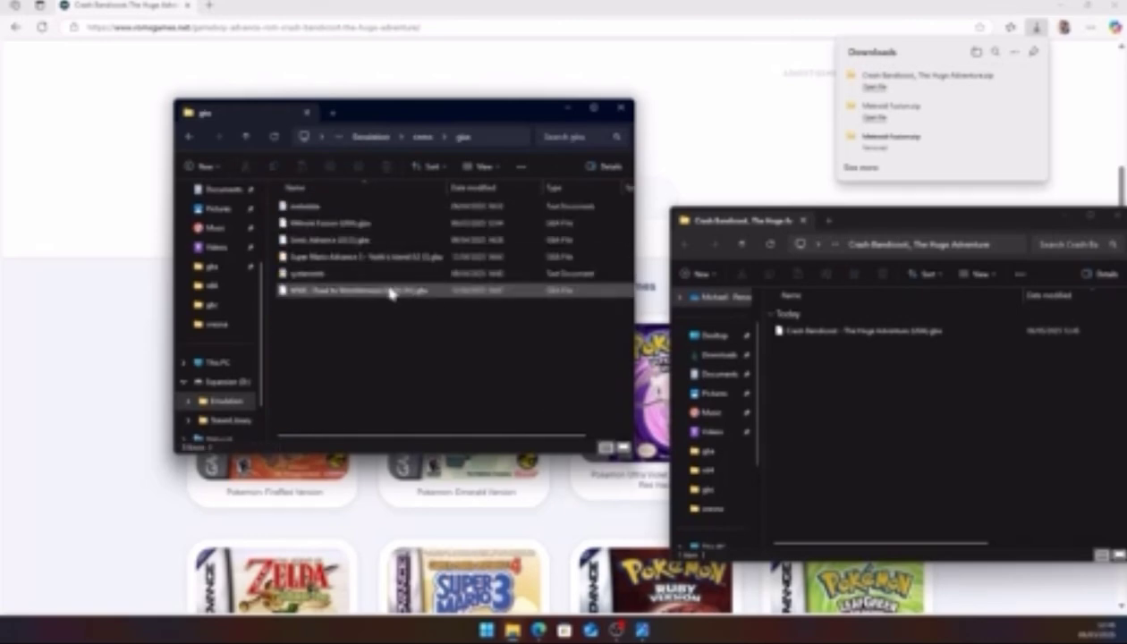
# Copy the extracted Crash Bandicoot: The Huge Adventure .gba file into the gba roms folder and close both folder windows.
pyautogui.moveTo(800, 329); pyautogui.dragTo(370, 340)
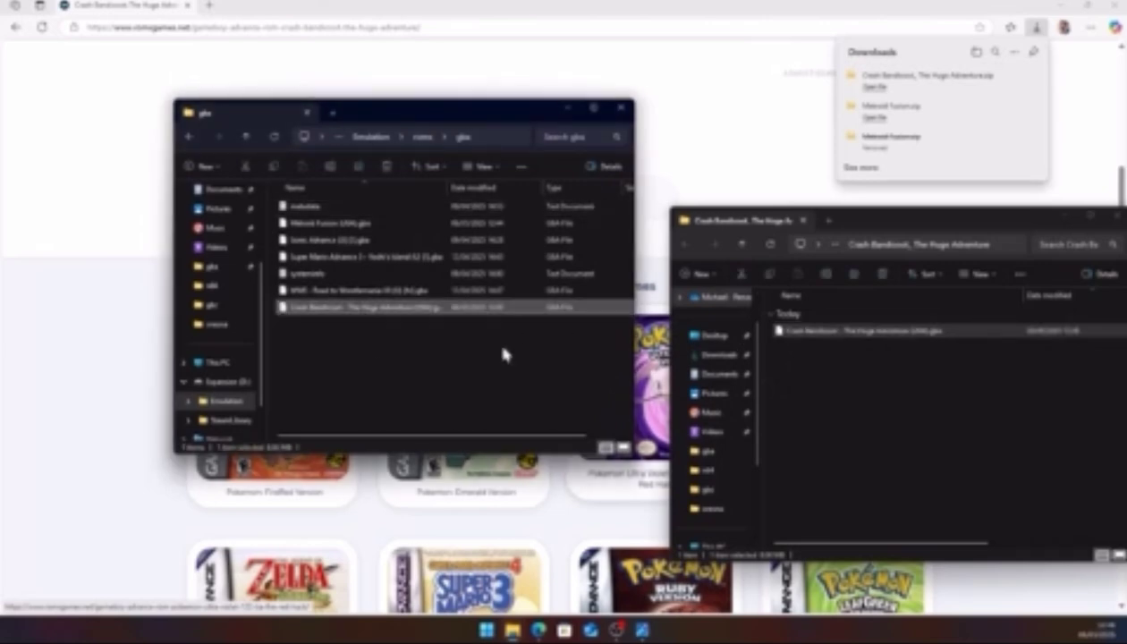
pyautogui.moveTo(907, 206); pyautogui.dragTo(928, 229)
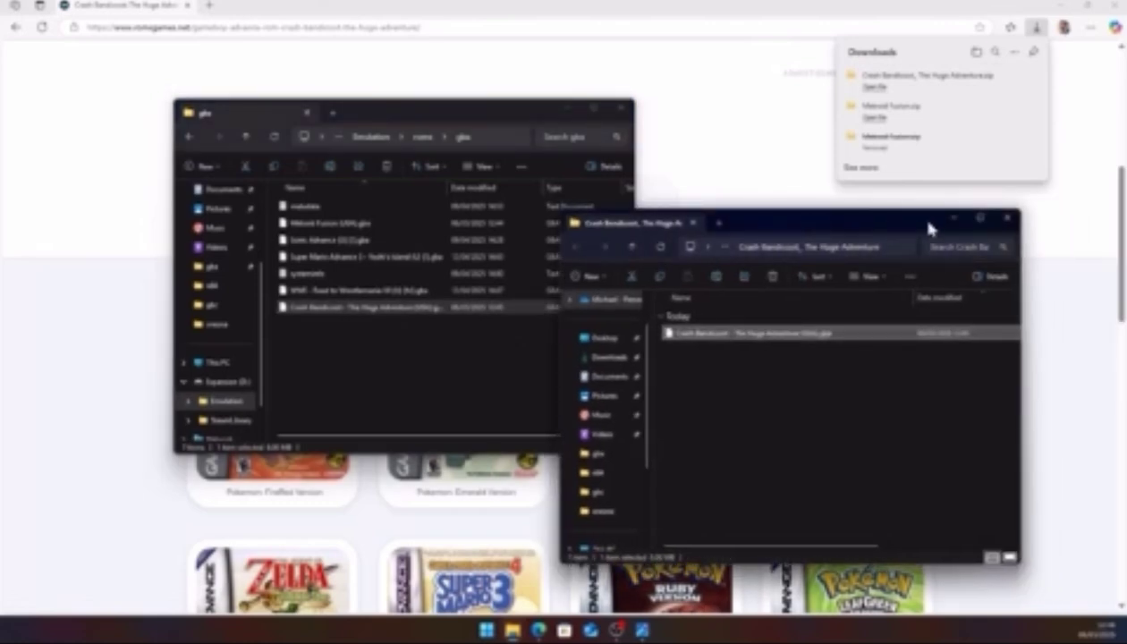
pyautogui.click(1006, 220)
pyautogui.click(620, 109)
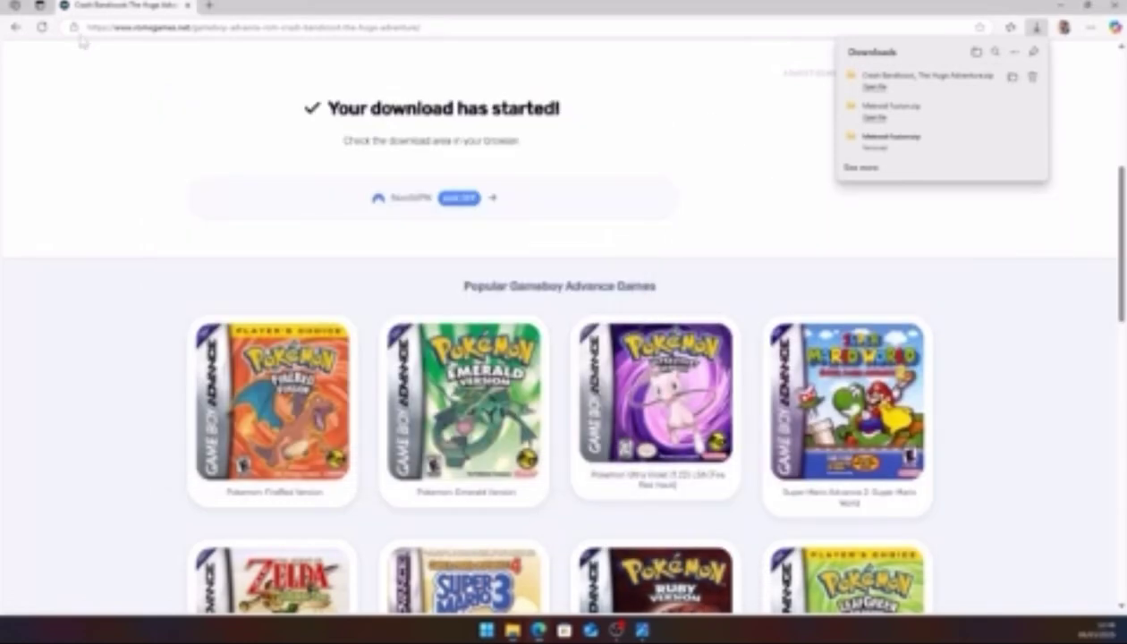
# Go back to the romsgames.net home page and open the Nintendo 64 ROM list.
pyautogui.click(17, 29)
pyautogui.click(16, 29)
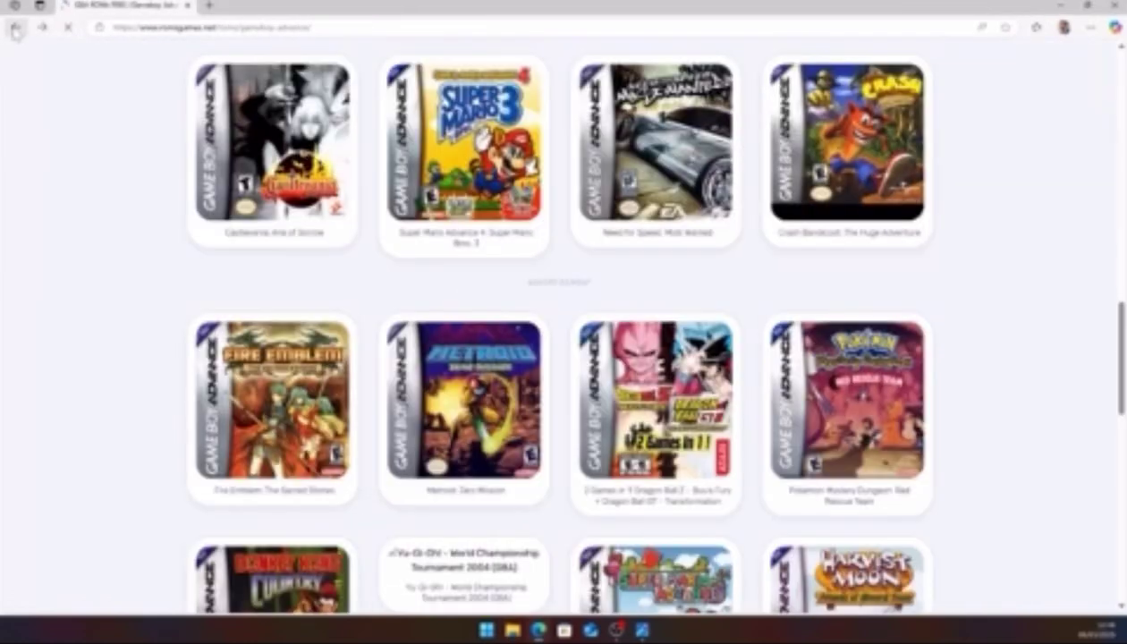
pyautogui.click(16, 30)
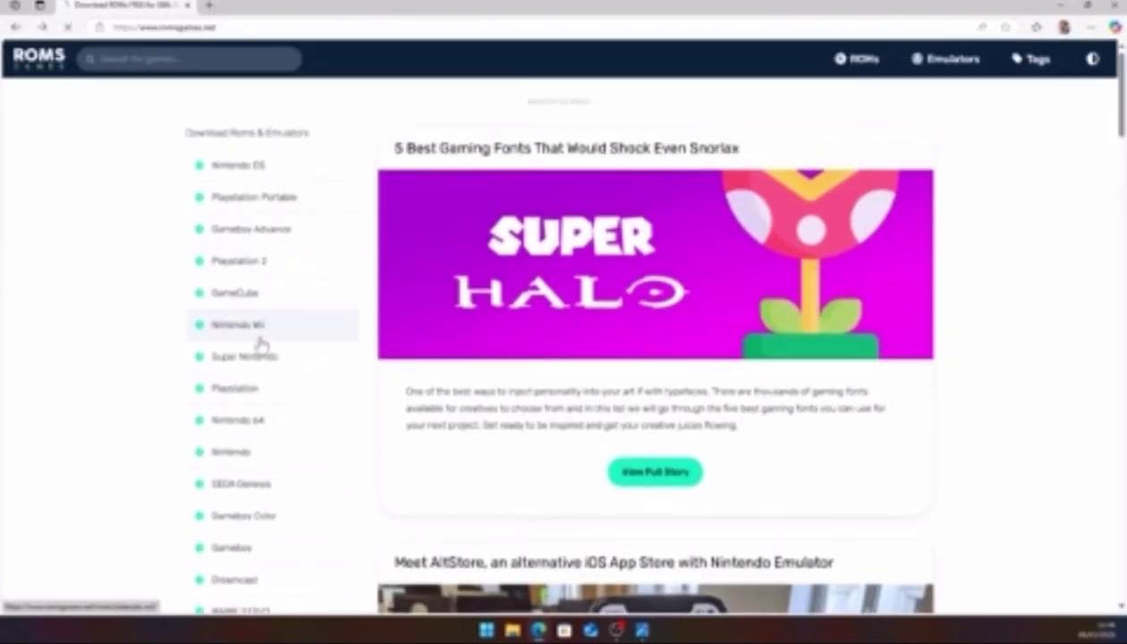
pyautogui.click(342, 418)
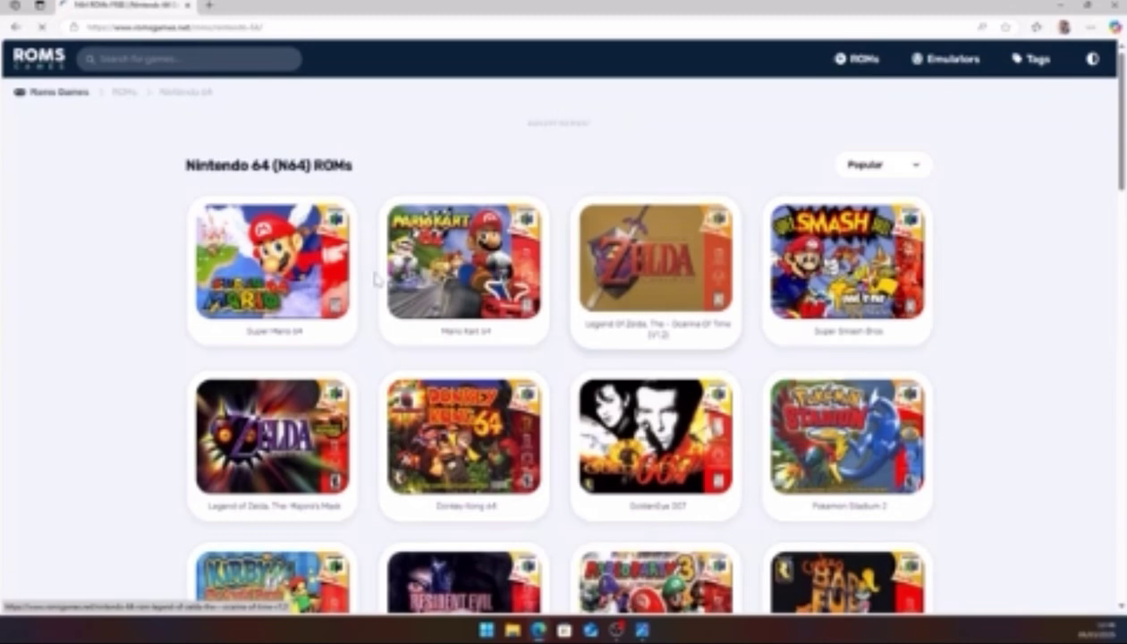
# Find Mortal Kombat 4 in the Nintendo 64 ROM list and download the game.
pyautogui.scroll(-2, 378, 276)
pyautogui.scroll(-2, 465, 309)
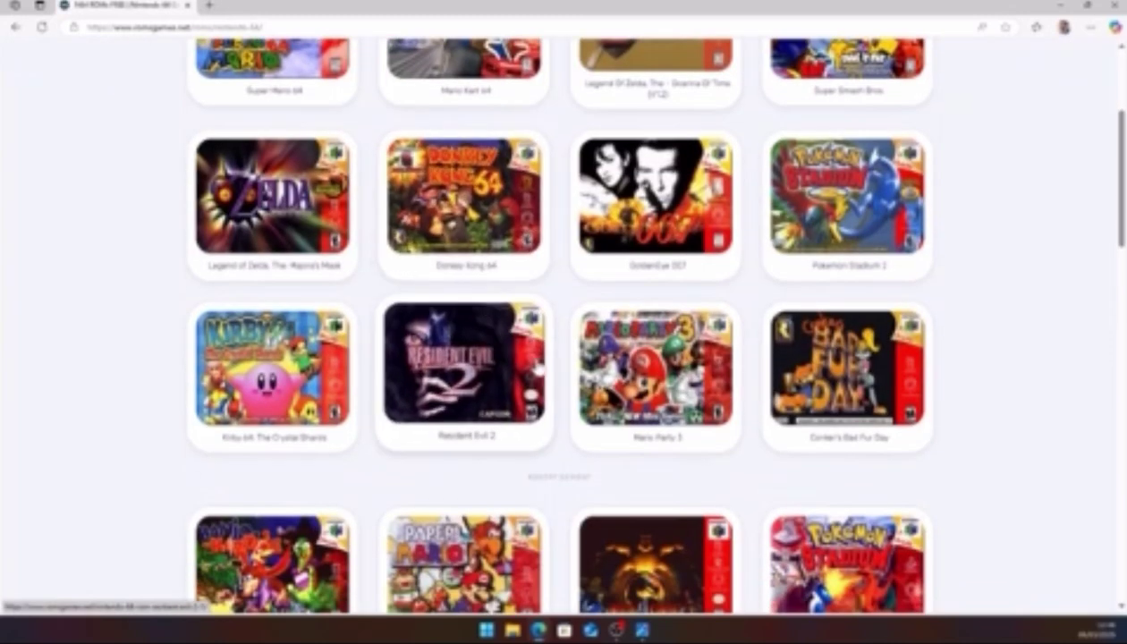
pyautogui.scroll(1, 806, 268)
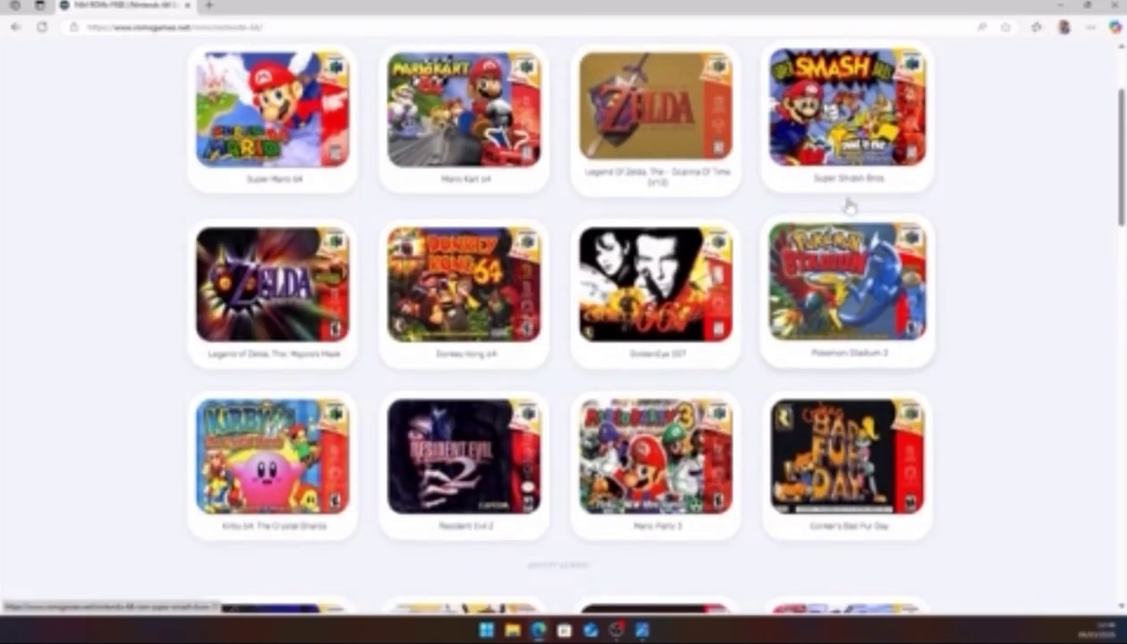
pyautogui.scroll(-3, 732, 317)
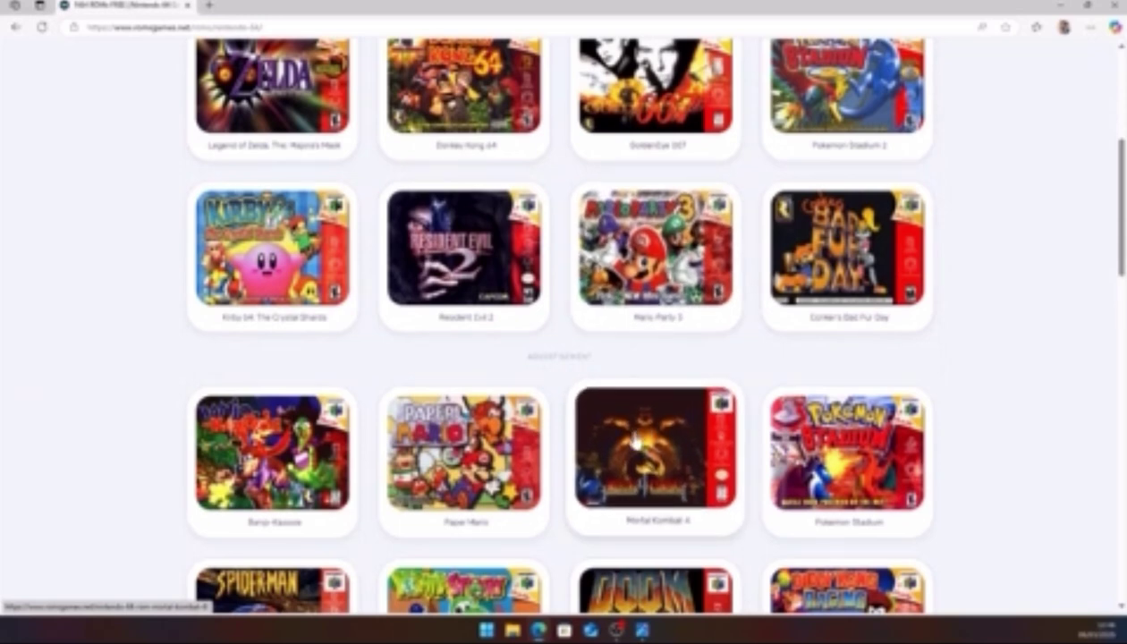
pyautogui.click(635, 440)
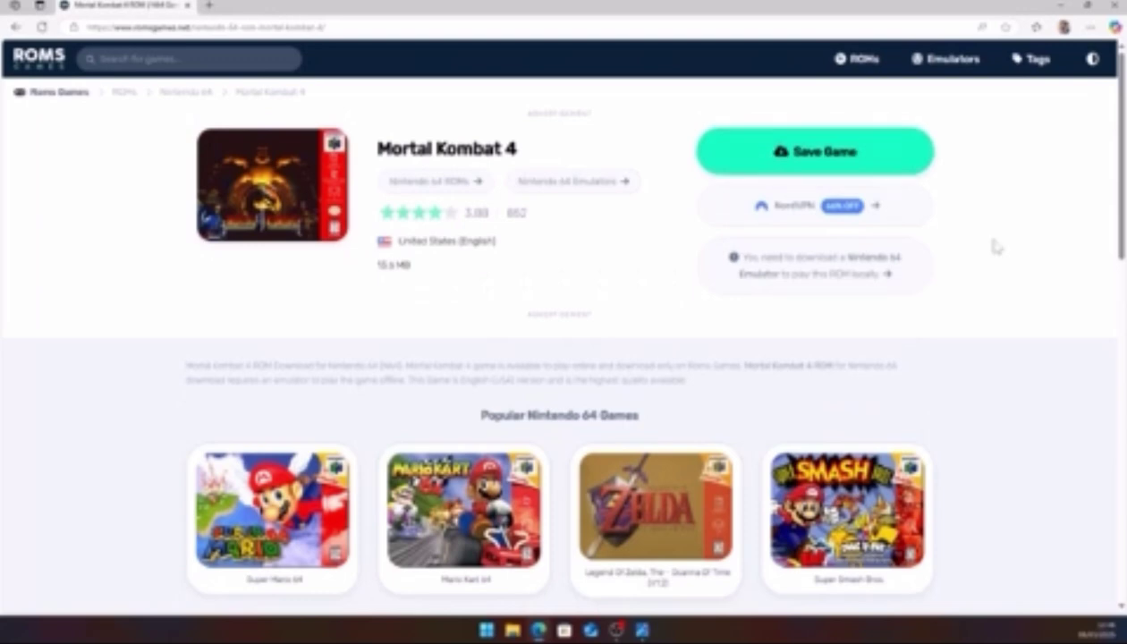
pyautogui.click(802, 150)
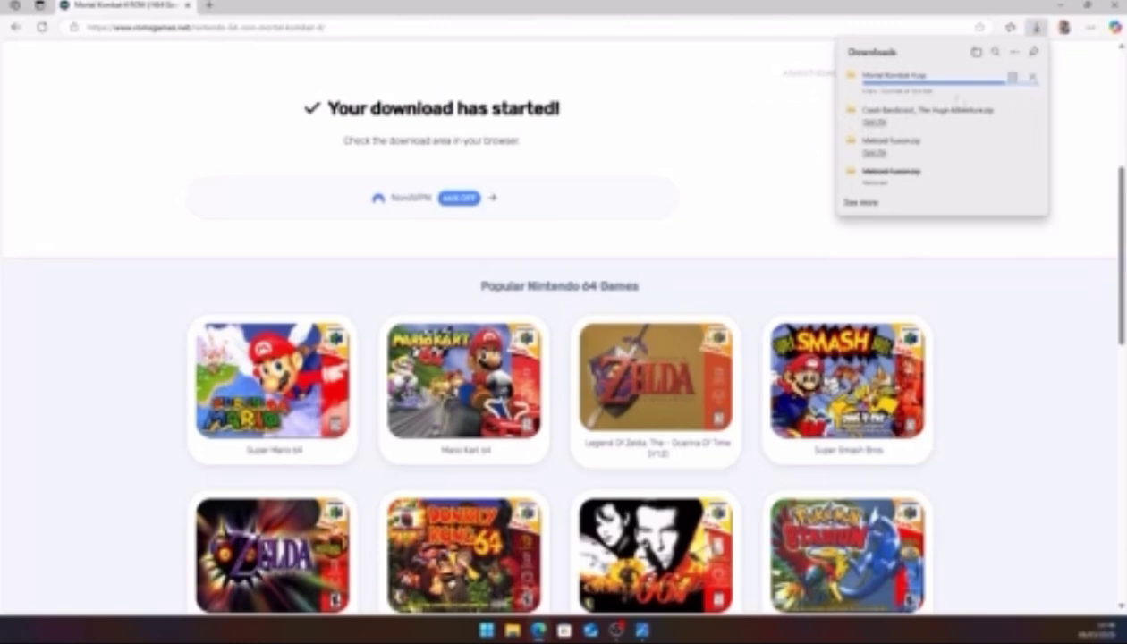
# Extract the downloaded Mortal Kombat 4 zip to the default destination and place the extracted folder's window beside Downloads.
pyautogui.click(1012, 76)
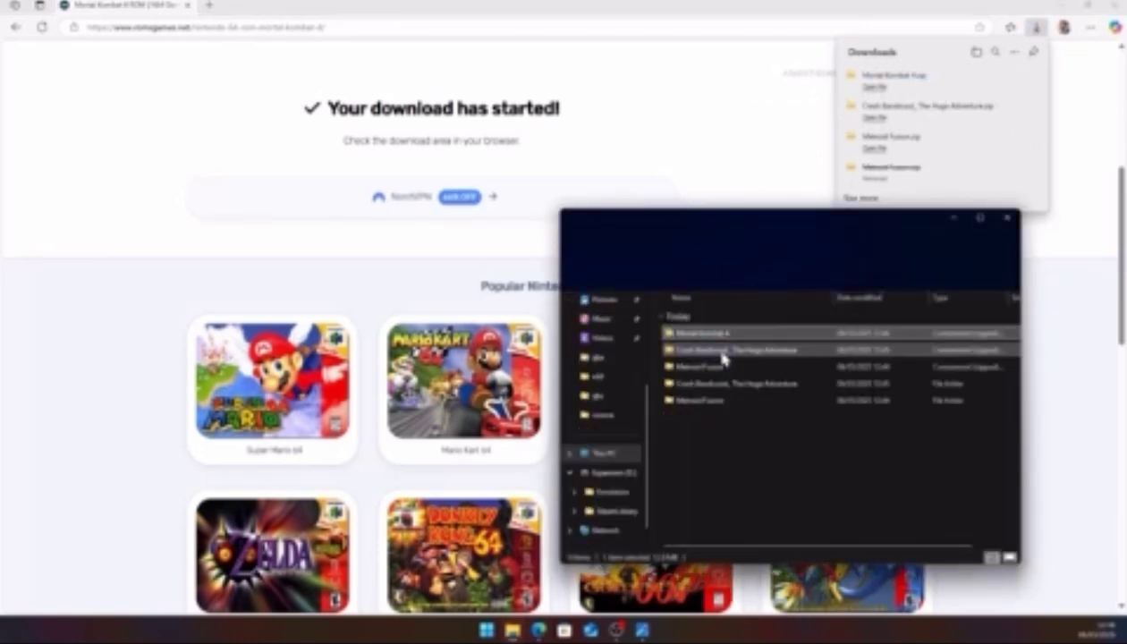
pyautogui.rightClick(727, 336)
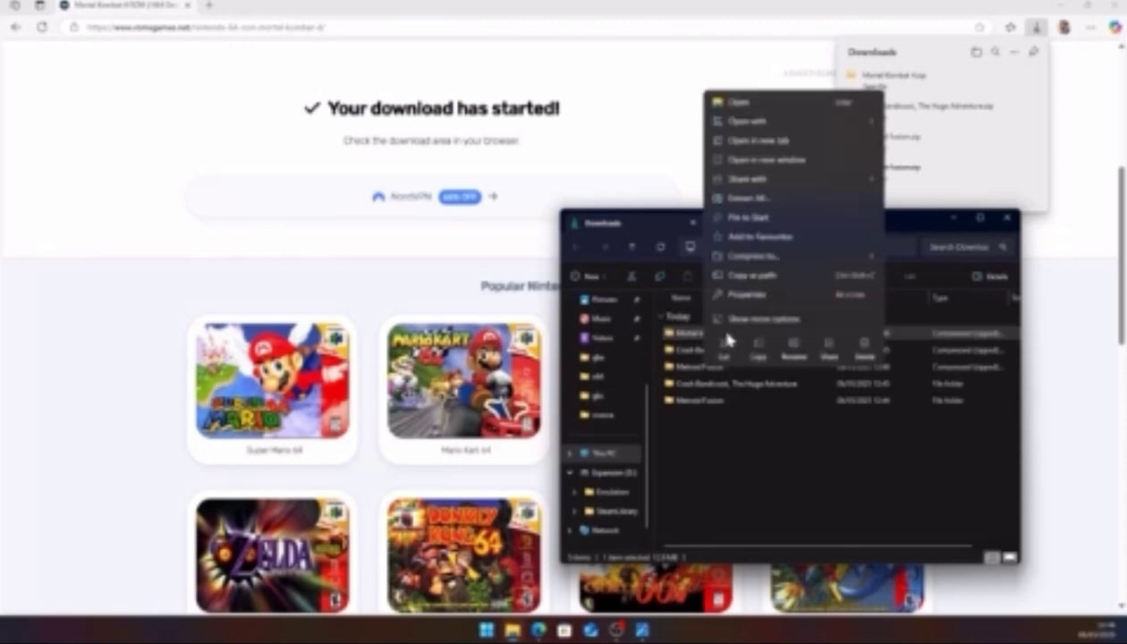
pyautogui.click(749, 201)
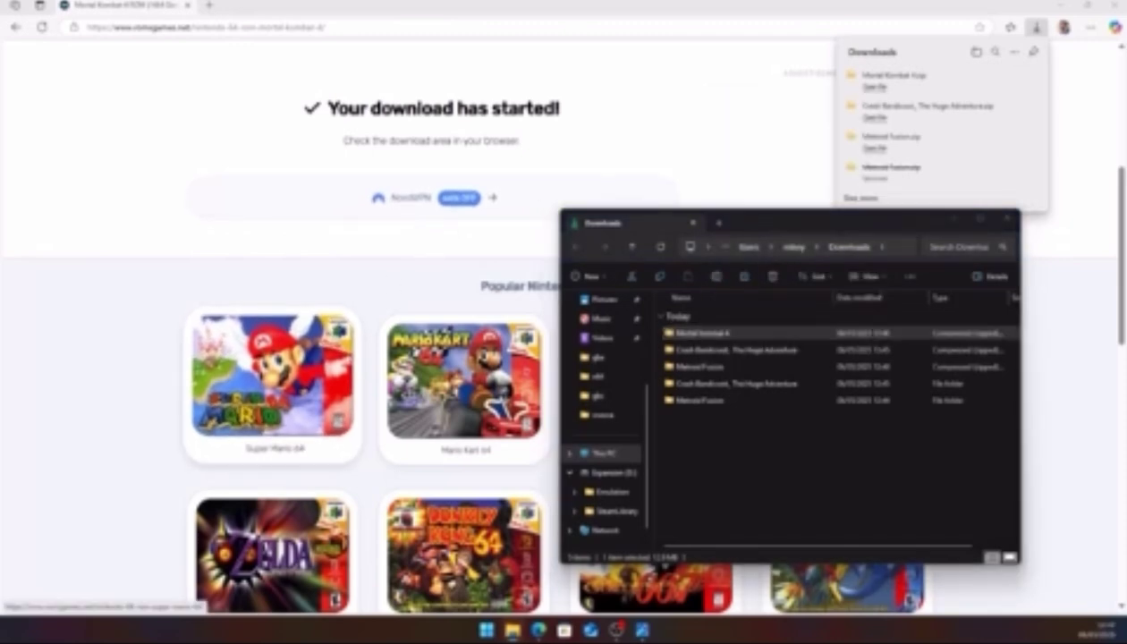
pyautogui.click(387, 372)
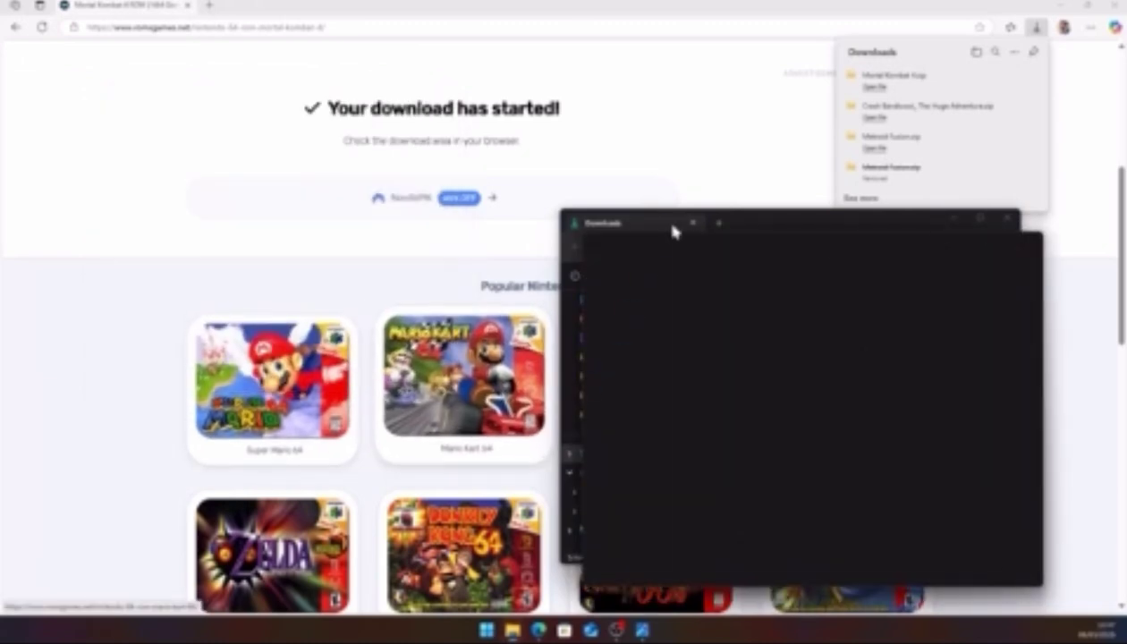
pyautogui.moveTo(750, 243); pyautogui.dragTo(246, 167)
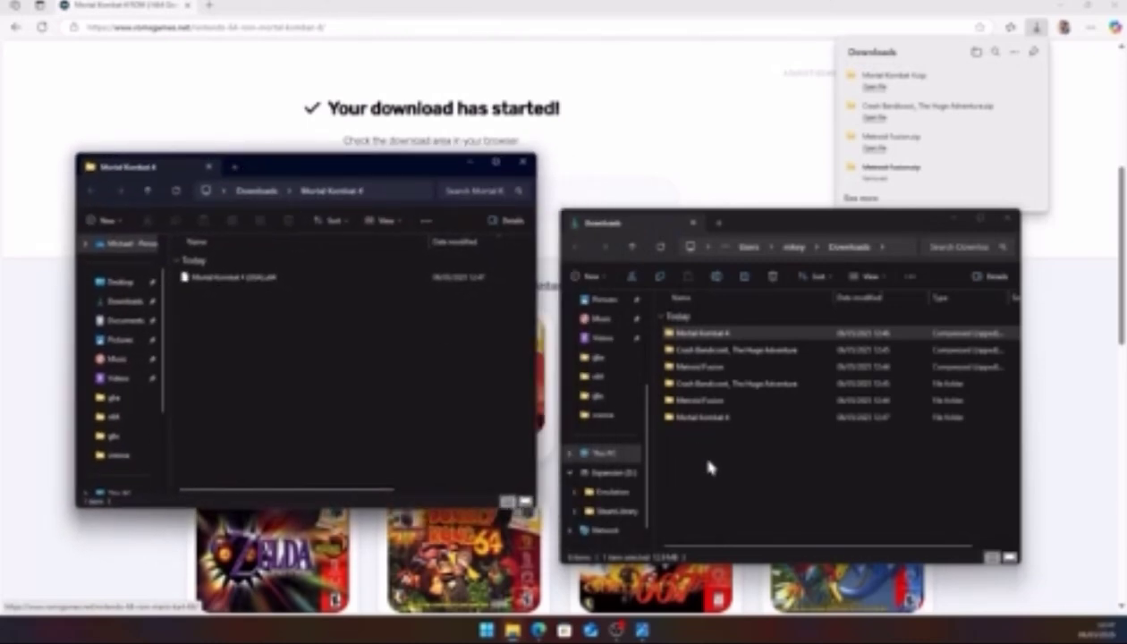
# Open Emulation > roms > n64 on the Expansion drive in the Downloads folder window.
pyautogui.click(611, 492)
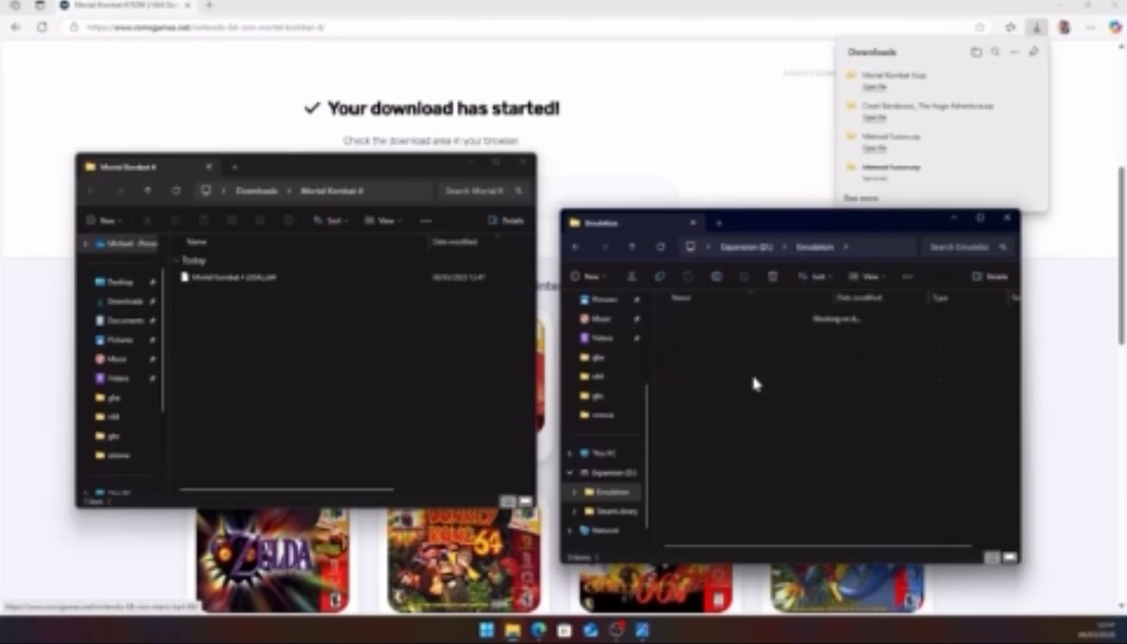
pyautogui.scroll(-5, 723, 433)
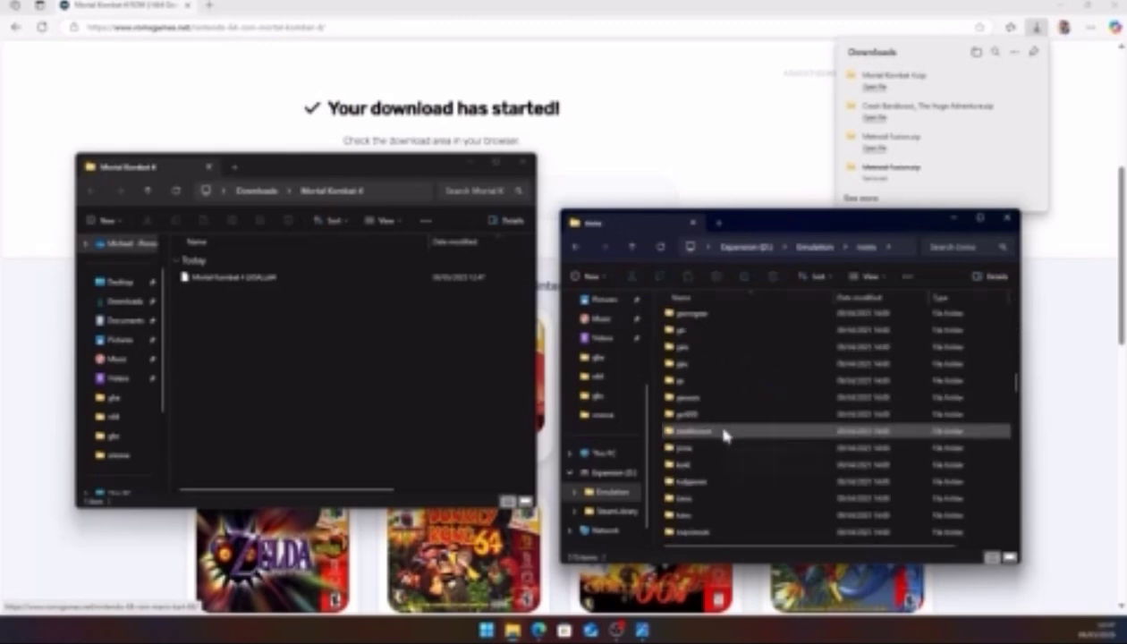
pyautogui.scroll(-5, 724, 434)
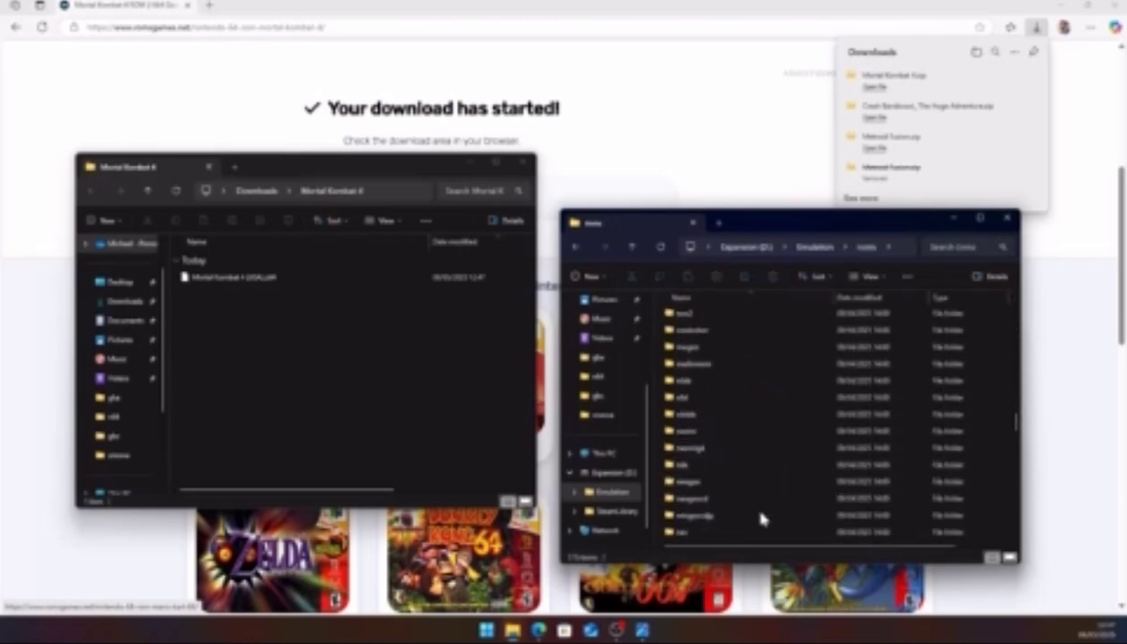
pyautogui.doubleClick(715, 401)
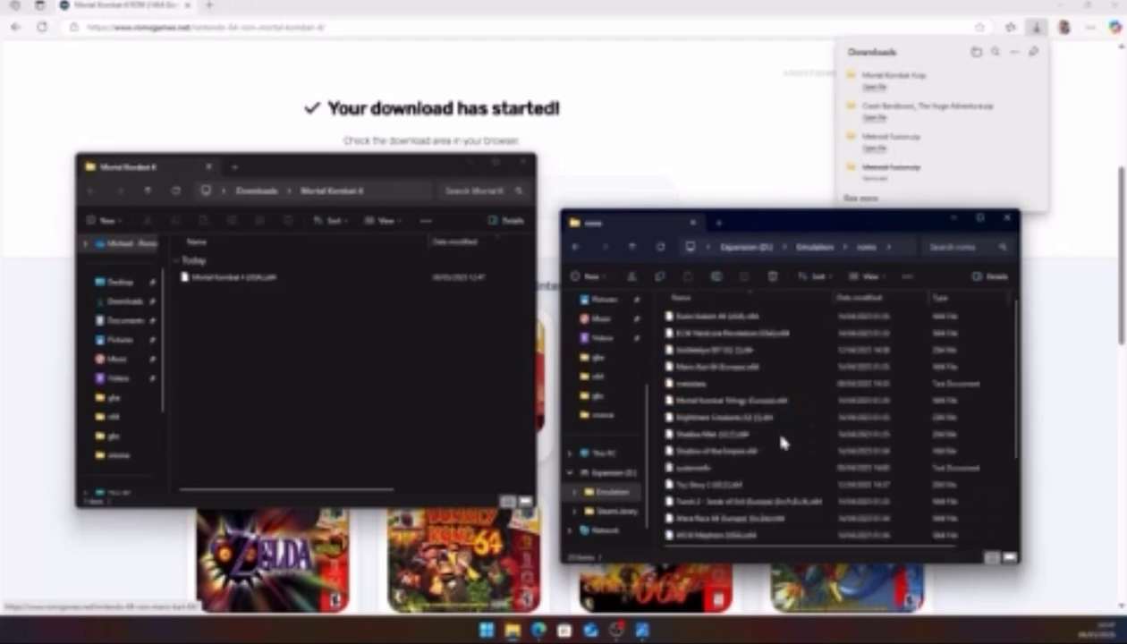
# Copy the extracted Mortal Kombat 4 ROM file into the n64 roms folder and close both folder windows.
pyautogui.scroll(-2, 747, 427)
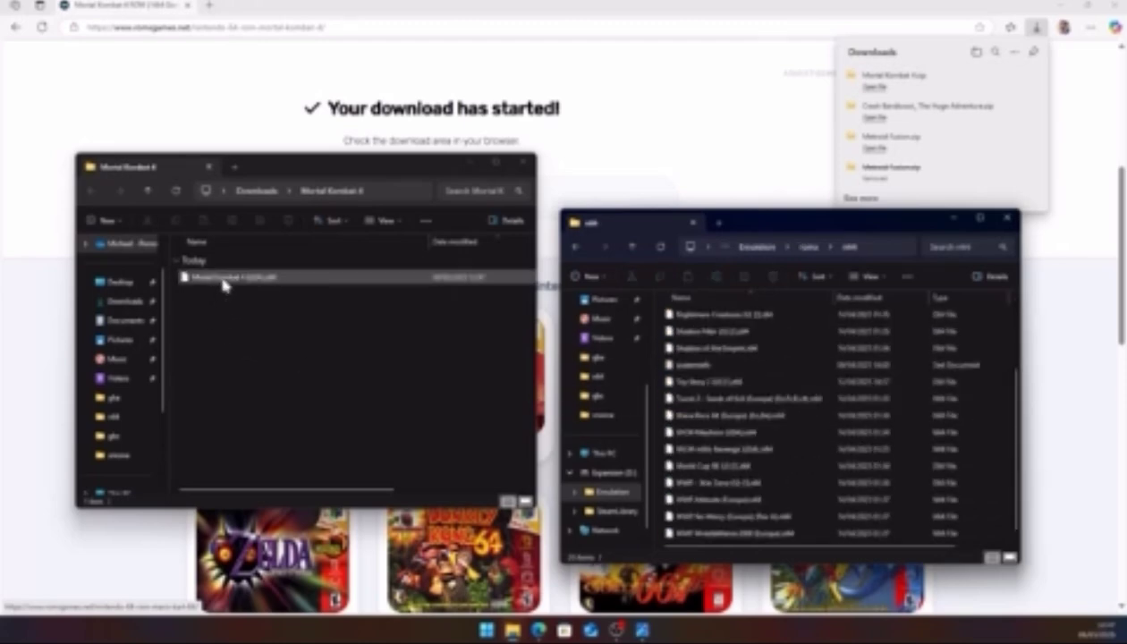
pyautogui.moveTo(224, 284); pyautogui.dragTo(697, 420)
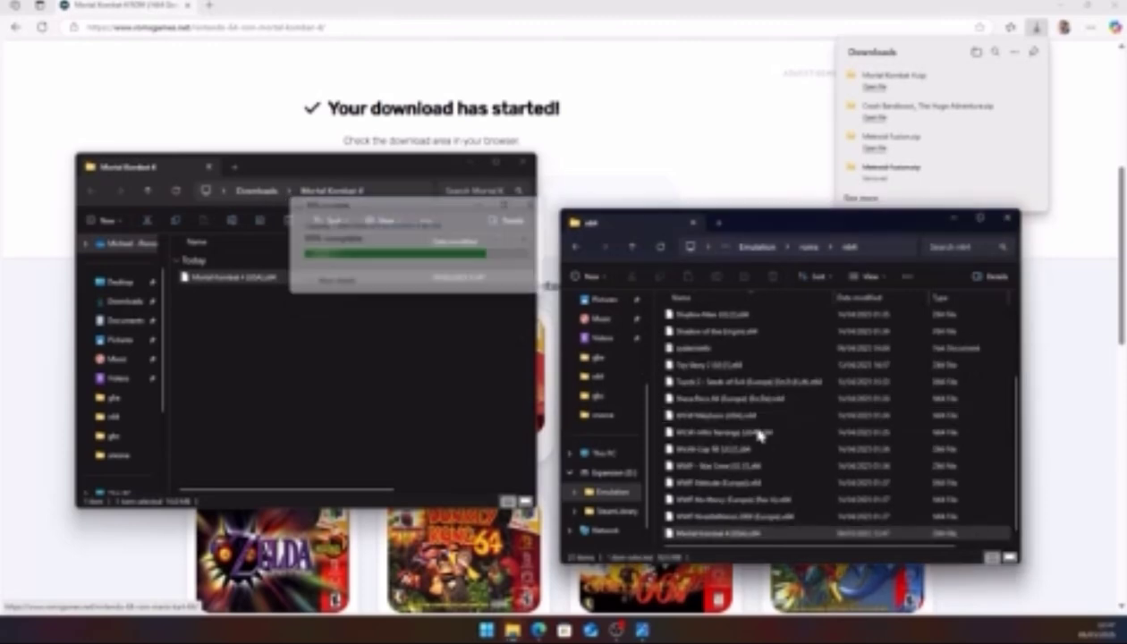
pyautogui.scroll(3, 755, 433)
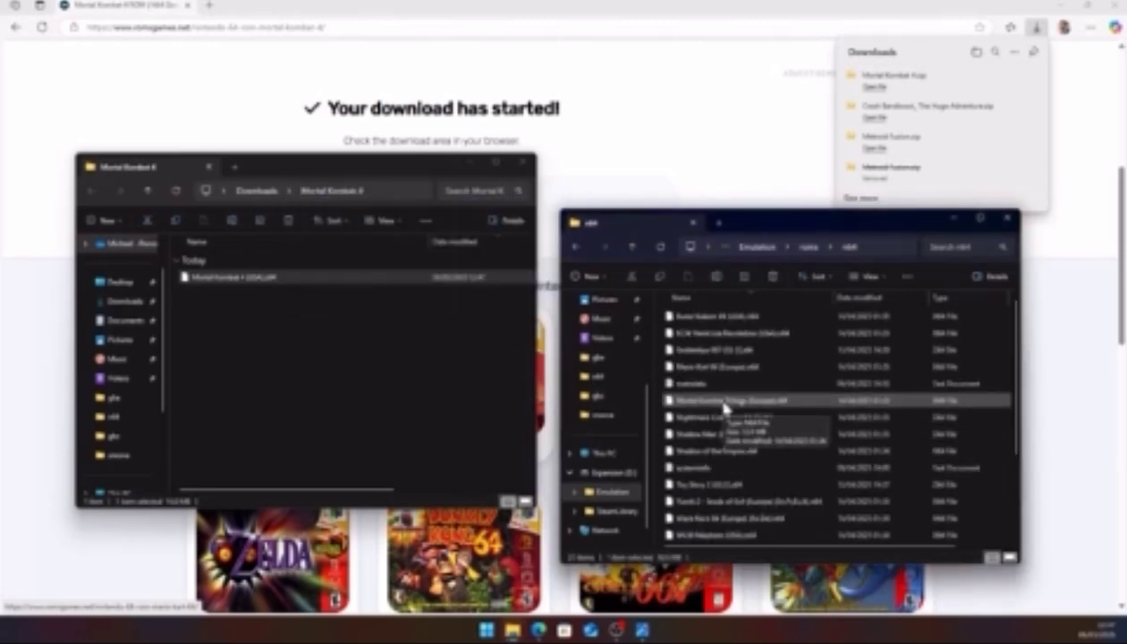
pyautogui.scroll(-3, 724, 407)
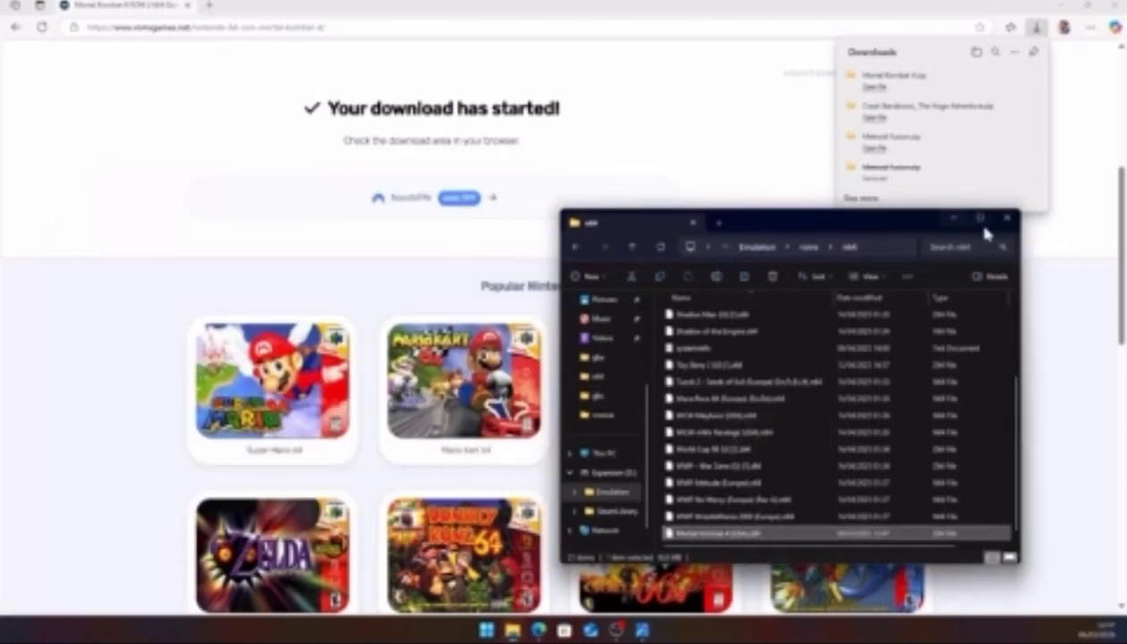
pyautogui.click(1006, 220)
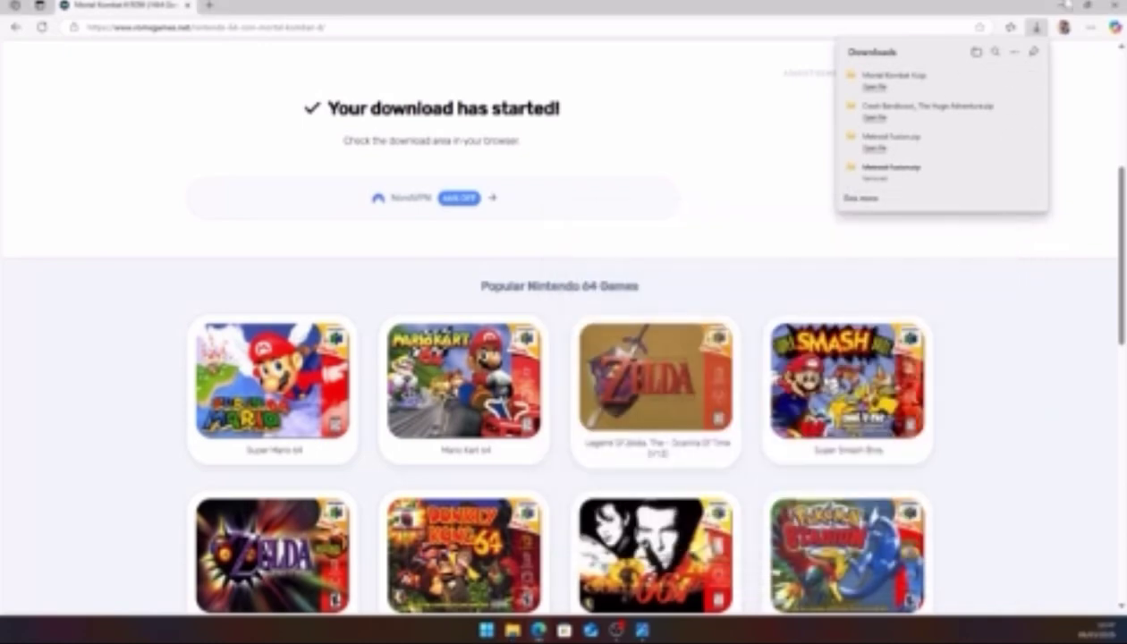